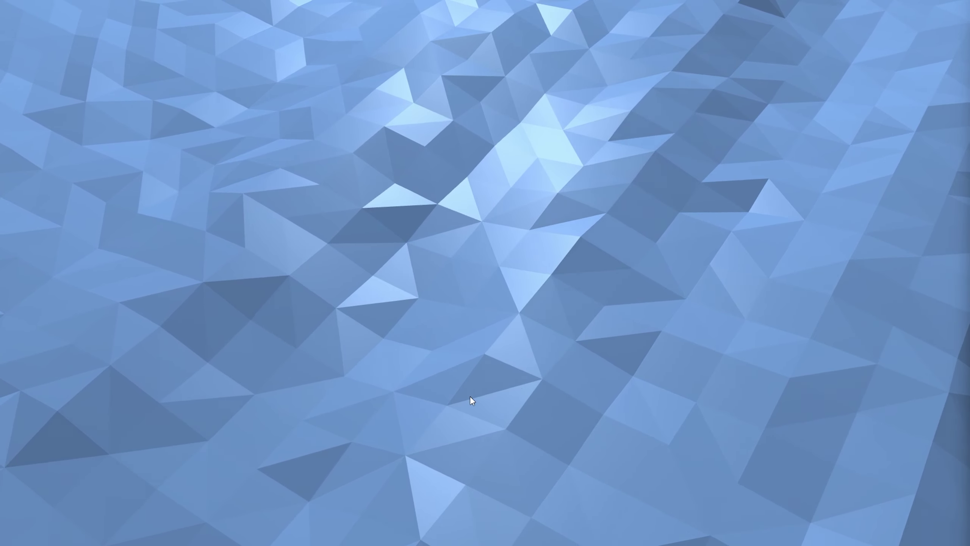
# Step: Open Settings to the System > Storage page for Local Disk (C:) and turn Storage Sense on
pyautogui.moveTo(375, 537)
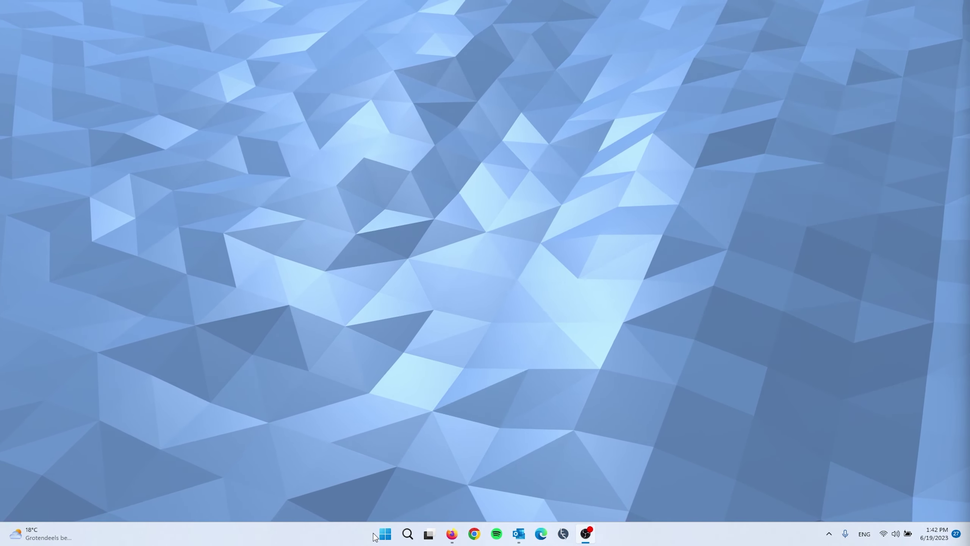
pyautogui.rightClick(385, 534)
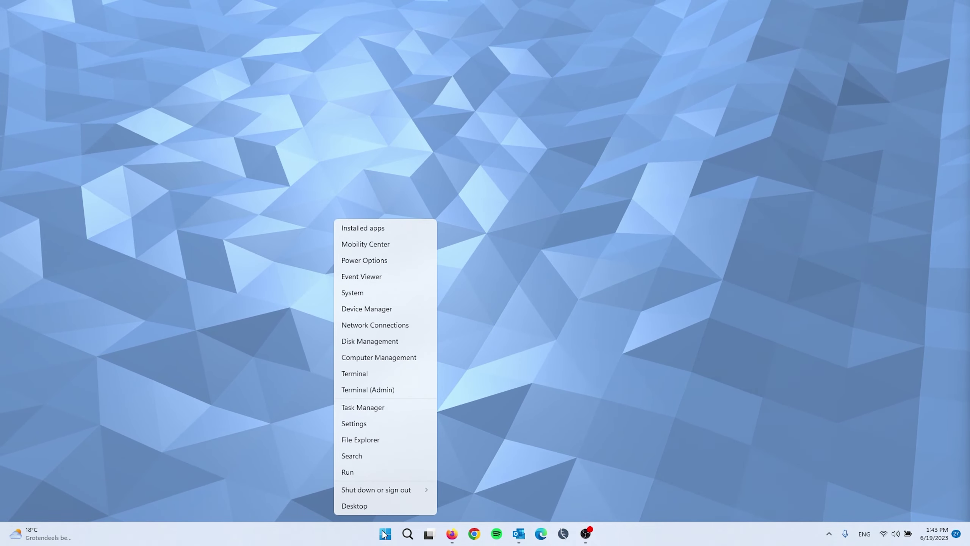
pyautogui.click(390, 420)
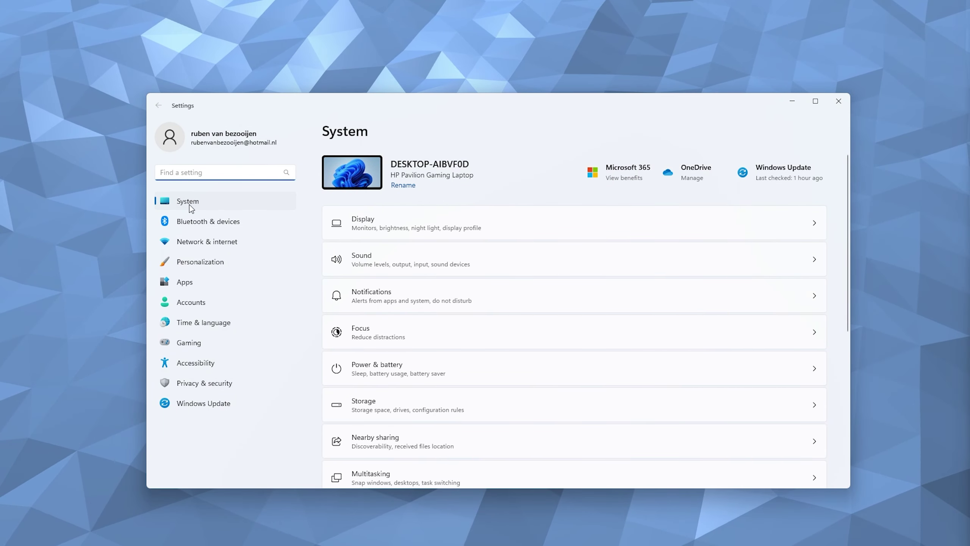
pyautogui.scroll(-3, 448, 289)
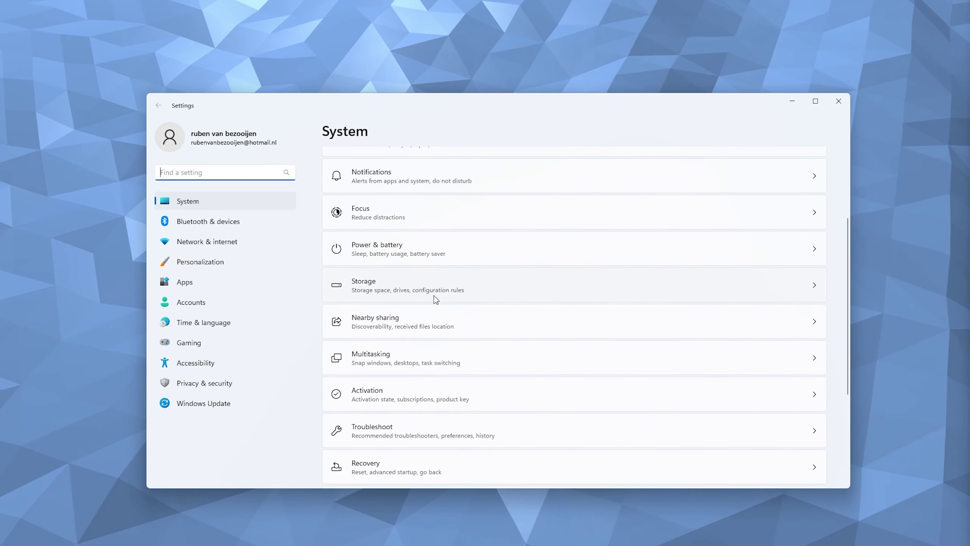
pyautogui.click(372, 289)
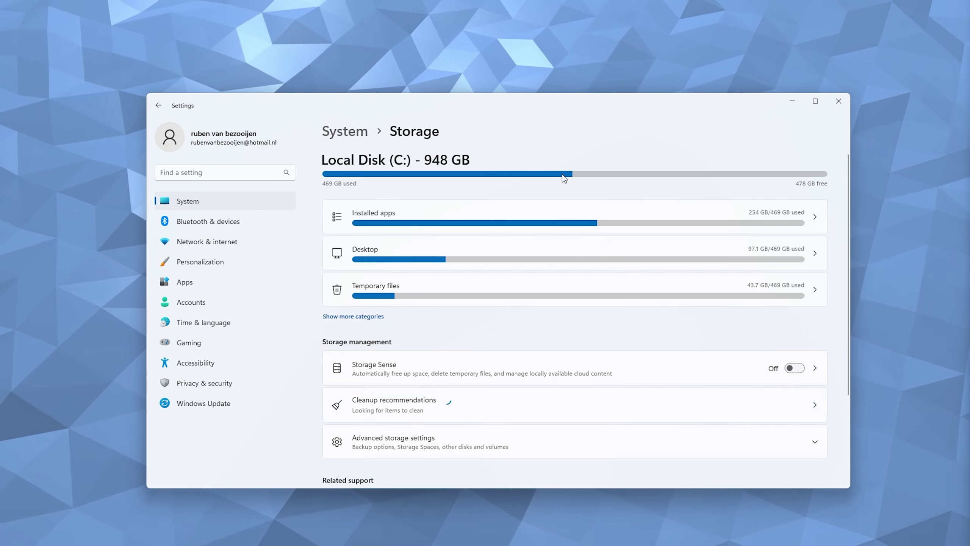
pyautogui.scroll(-3, 564, 175)
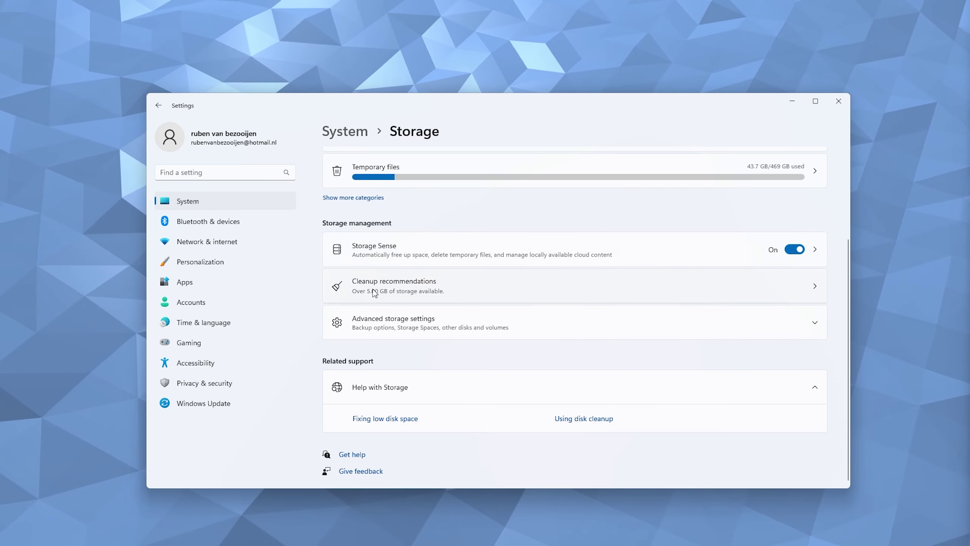
# Step: Free 5.82 GB by cleaning up the Downloads and Recycle Bin files in cleanup recommendations
pyautogui.click(460, 293)
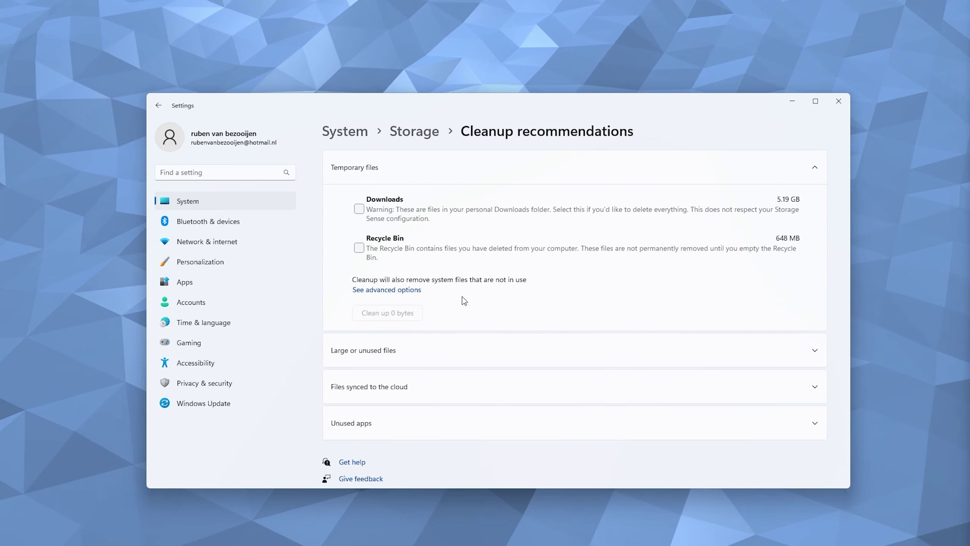
pyautogui.click(359, 209)
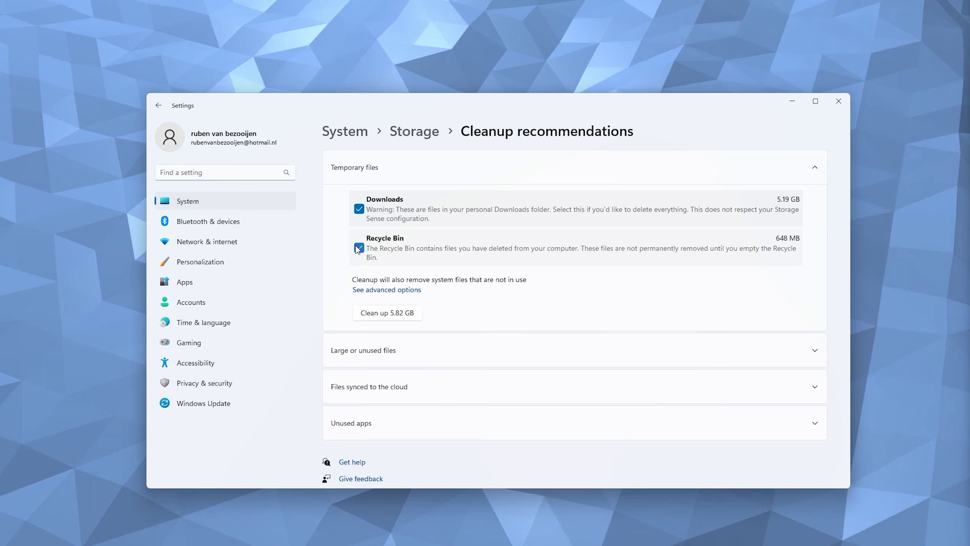
pyautogui.click(411, 316)
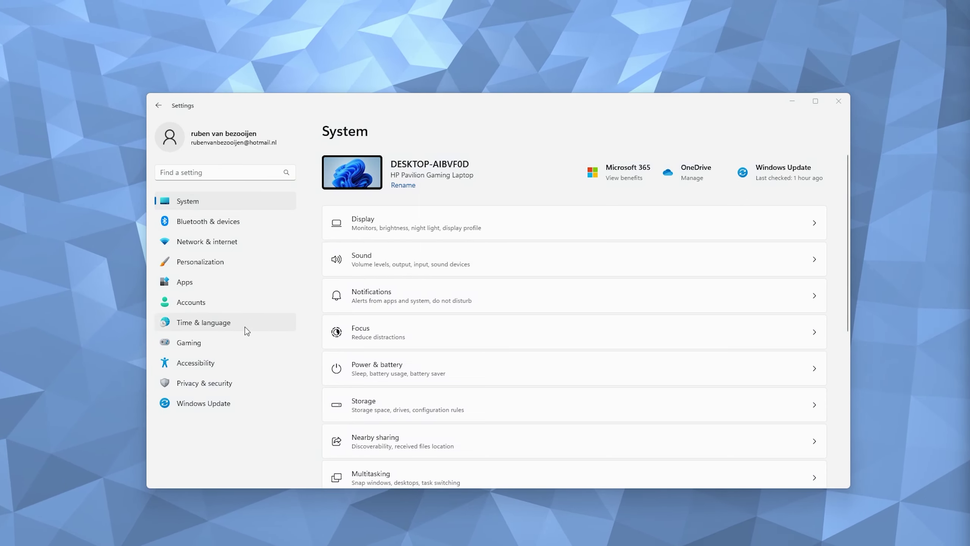
# Step: Verify Send optional diagnostic data is Off under Privacy & security > Diagnostics & feedback, then go to Gaming
pyautogui.click(234, 384)
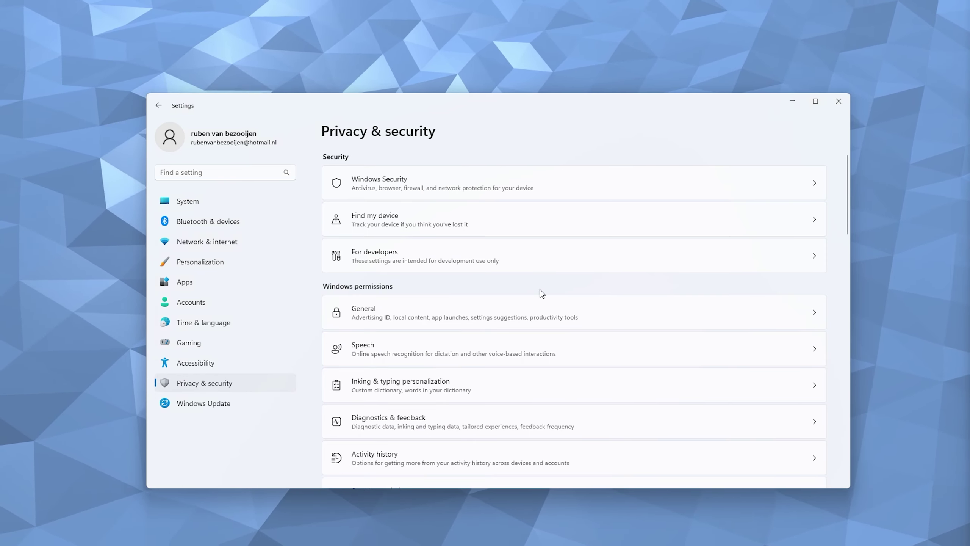
pyautogui.scroll(-3, 541, 287)
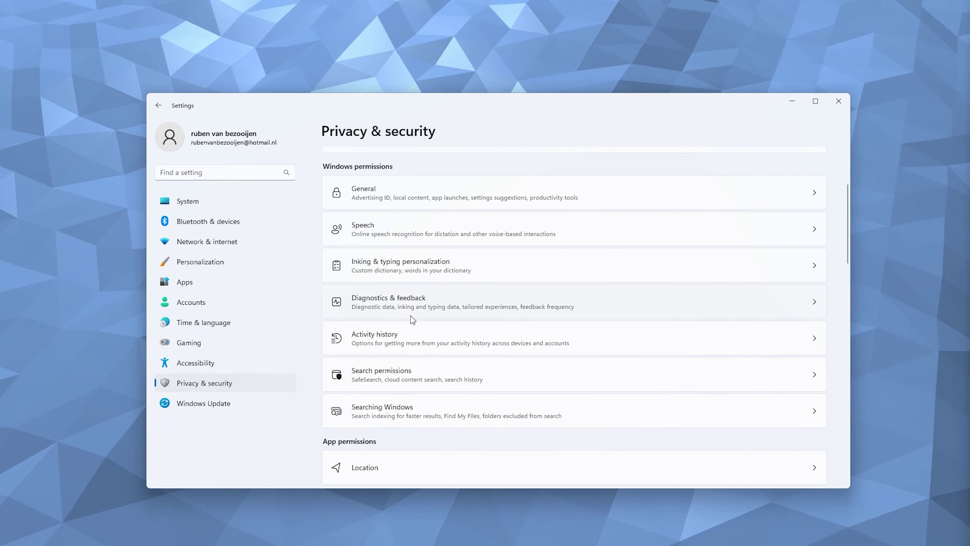
pyautogui.click(409, 307)
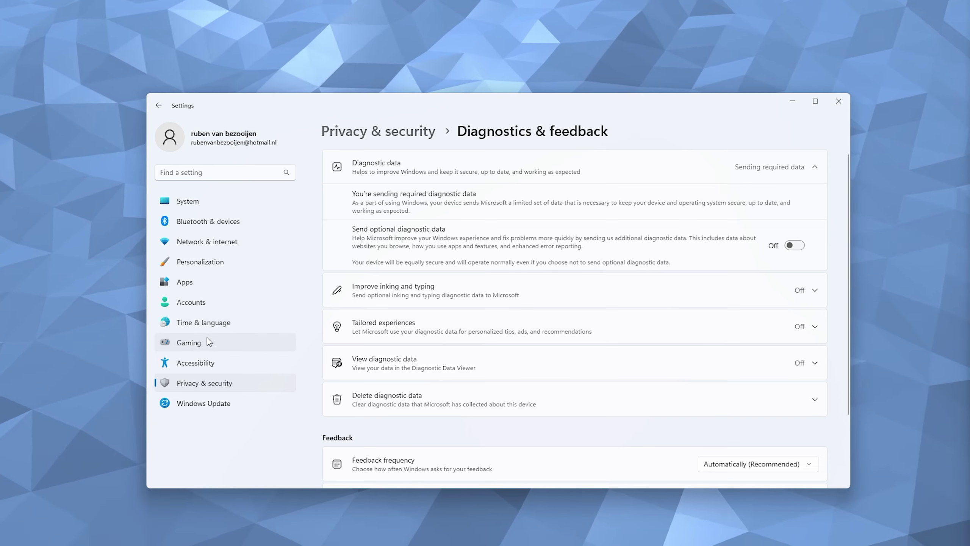
pyautogui.click(207, 339)
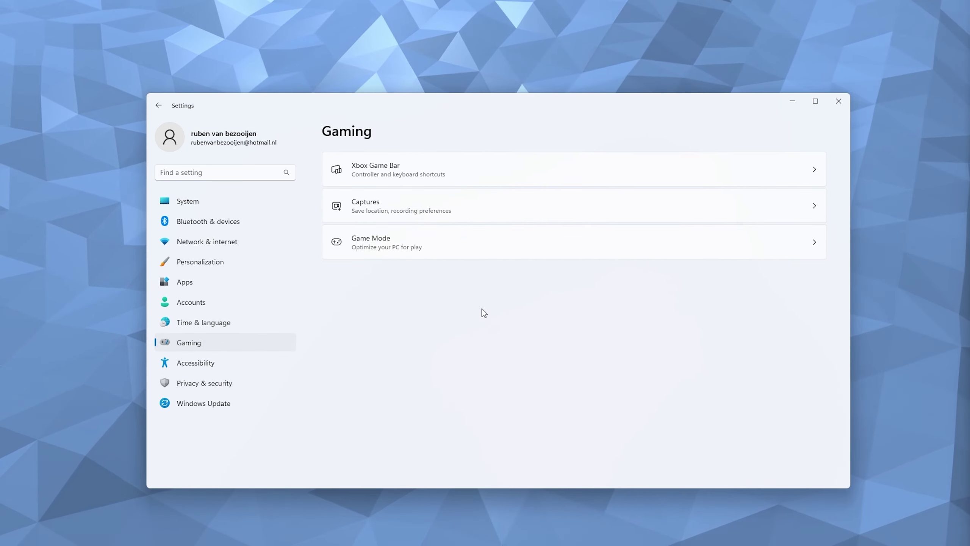
# Step: Open the Game Mode settings and confirm Game Mode is switched on
pyautogui.click(491, 255)
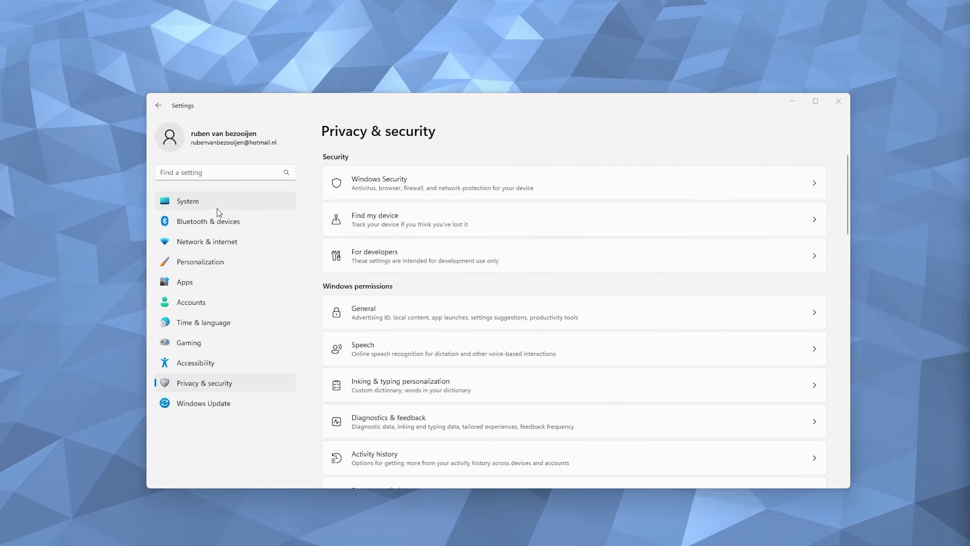
# Step: Keep Power mode at Best performance under System > Power & battery, then close Settings
pyautogui.click(216, 203)
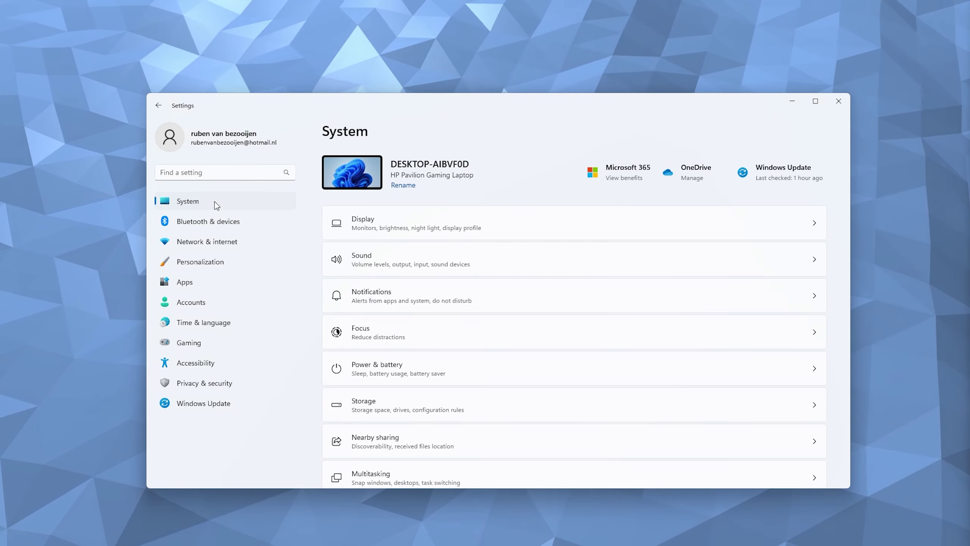
pyautogui.scroll(-3, 409, 272)
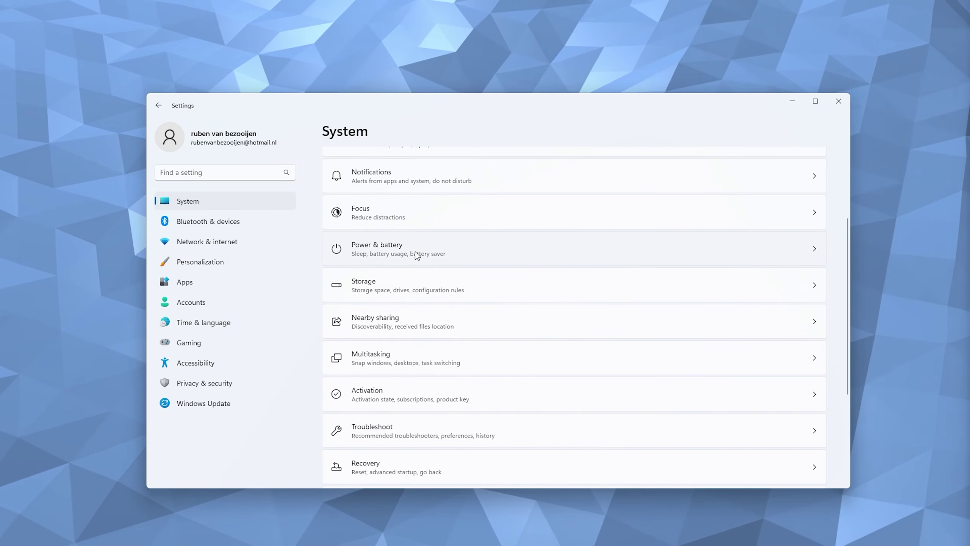
pyautogui.click(415, 252)
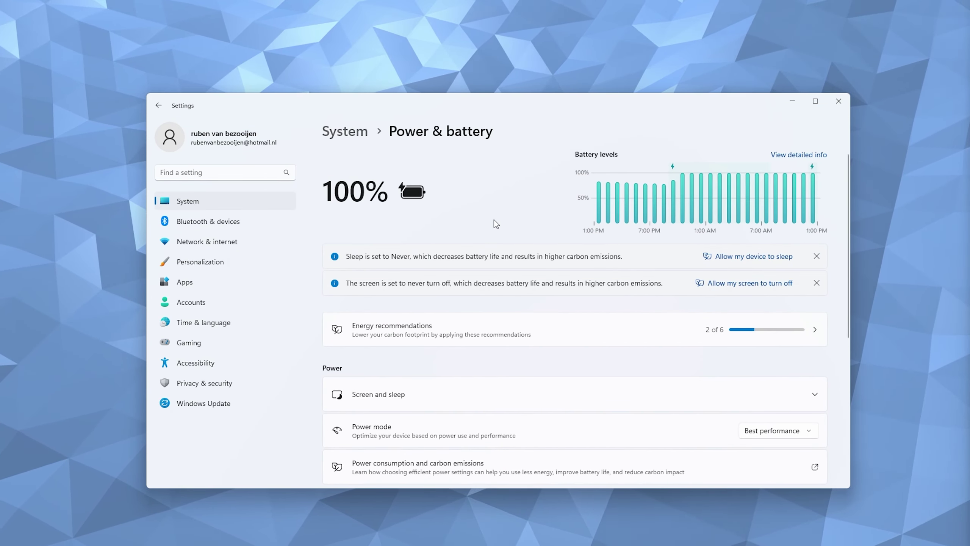
pyautogui.scroll(-3, 496, 224)
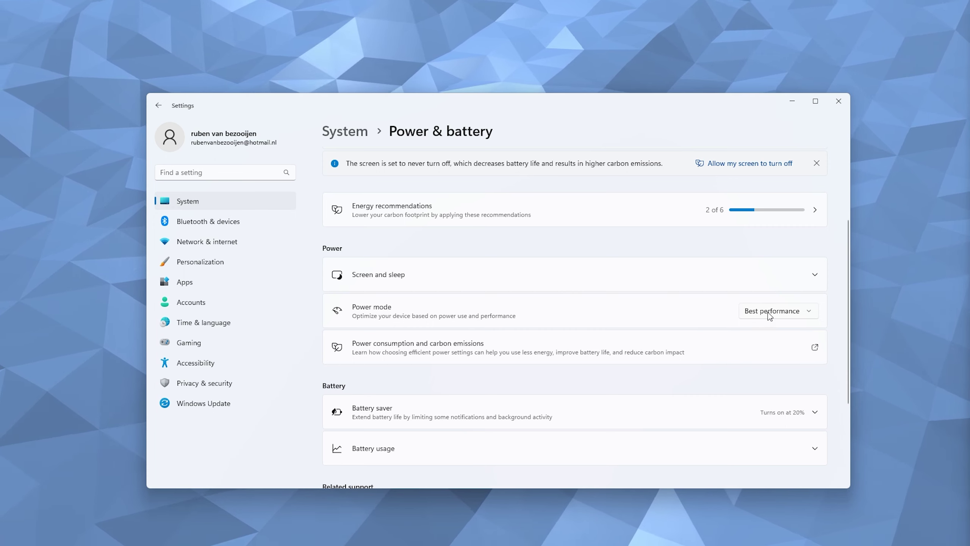
pyautogui.click(769, 313)
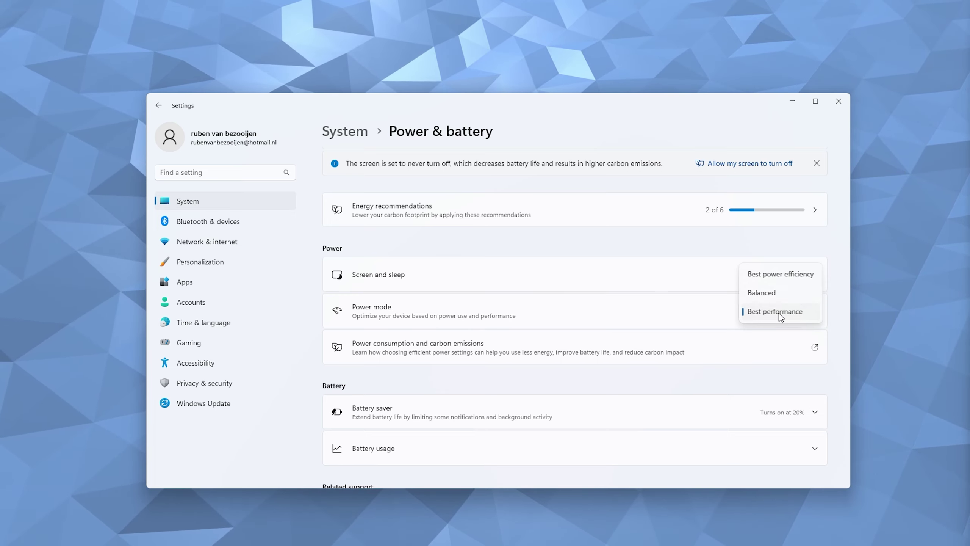
pyautogui.click(828, 108)
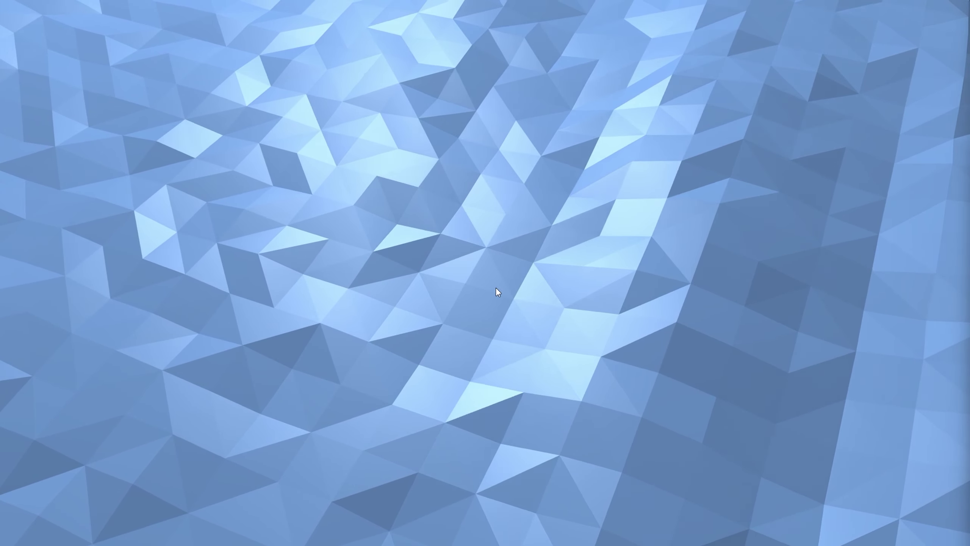
# Step: Run services.msc from the Run dialog to open the Services console
pyautogui.moveTo(388, 535)
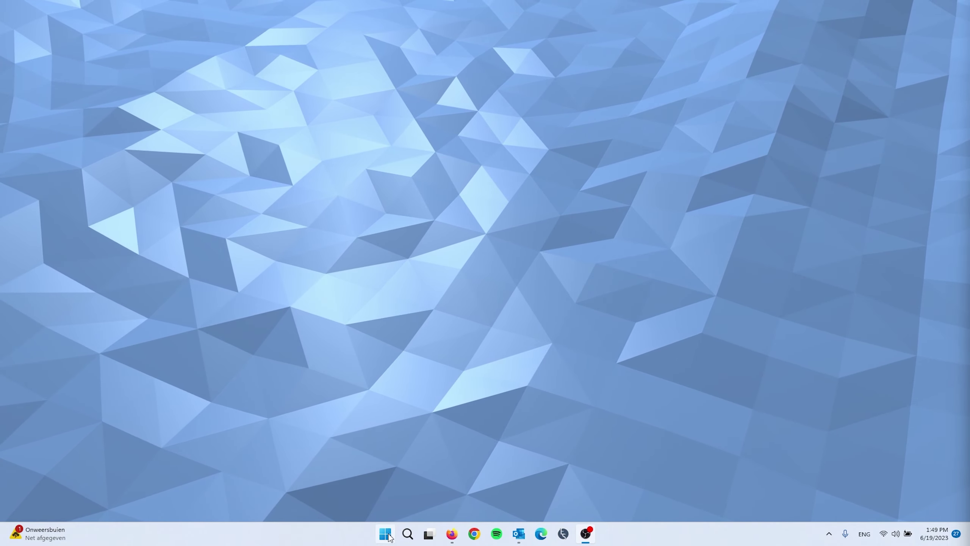
pyautogui.rightClick(386, 536)
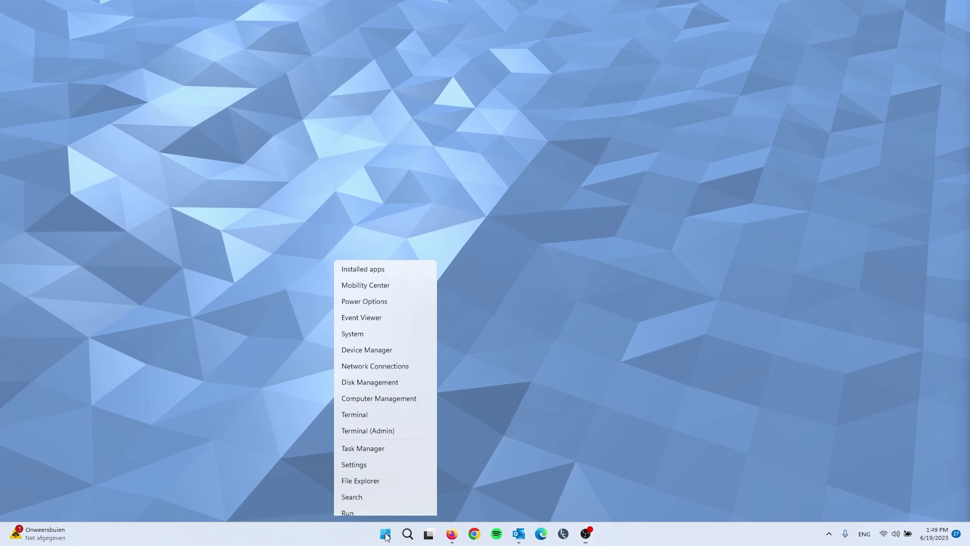
pyautogui.click(369, 473)
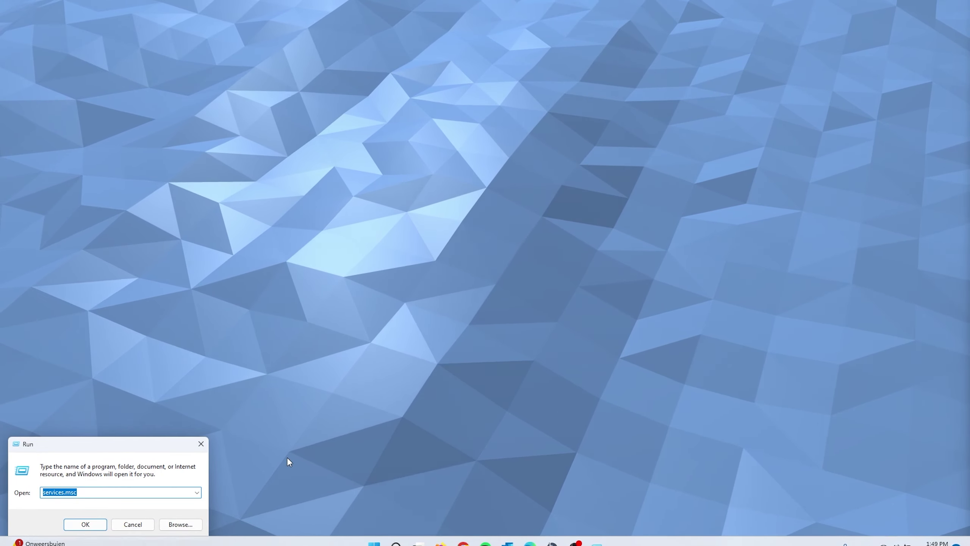
pyautogui.moveTo(155, 445); pyautogui.dragTo(577, 234)
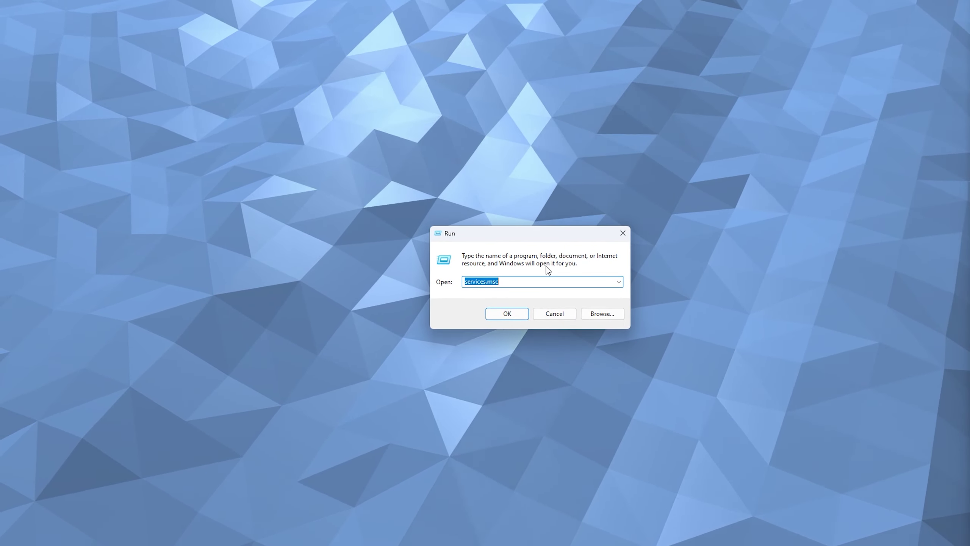
pyautogui.write('ser')
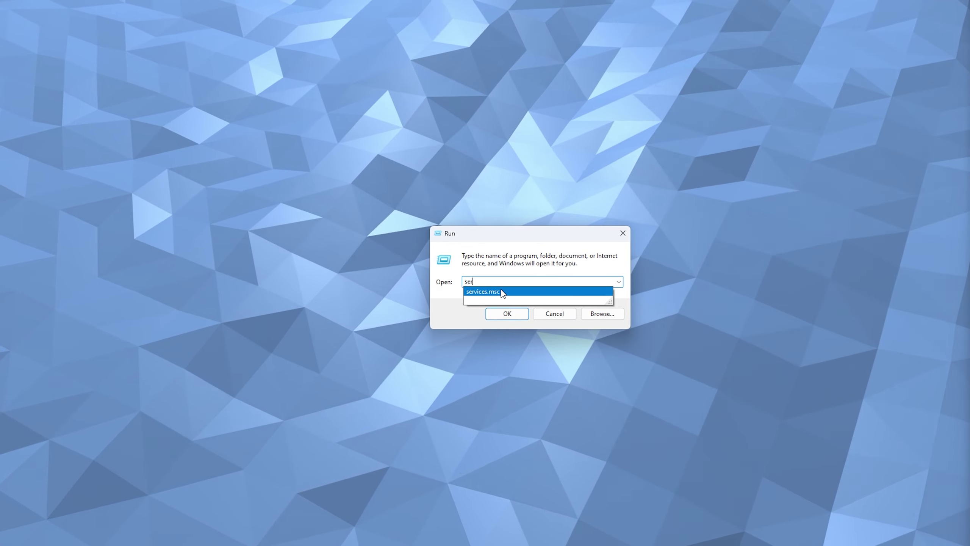
pyautogui.click(501, 292)
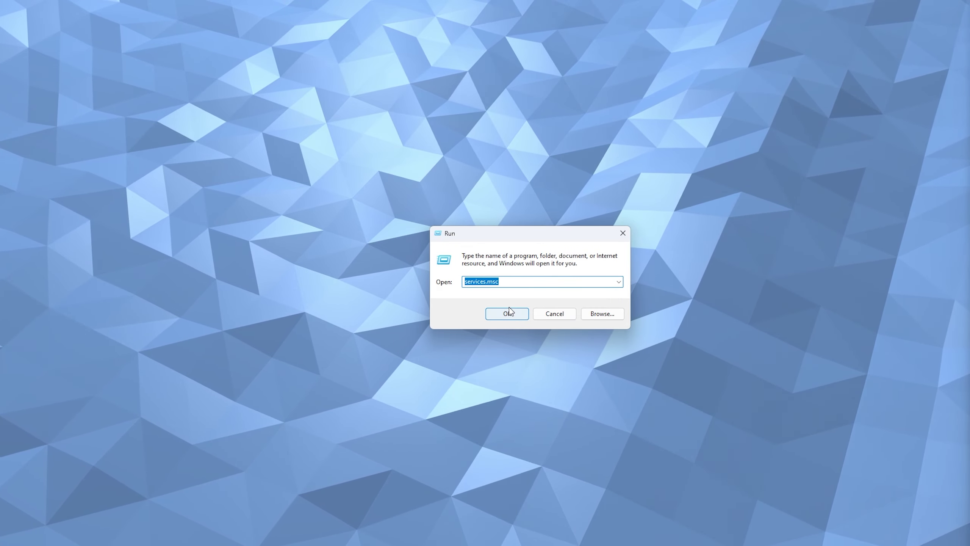
pyautogui.click(506, 311)
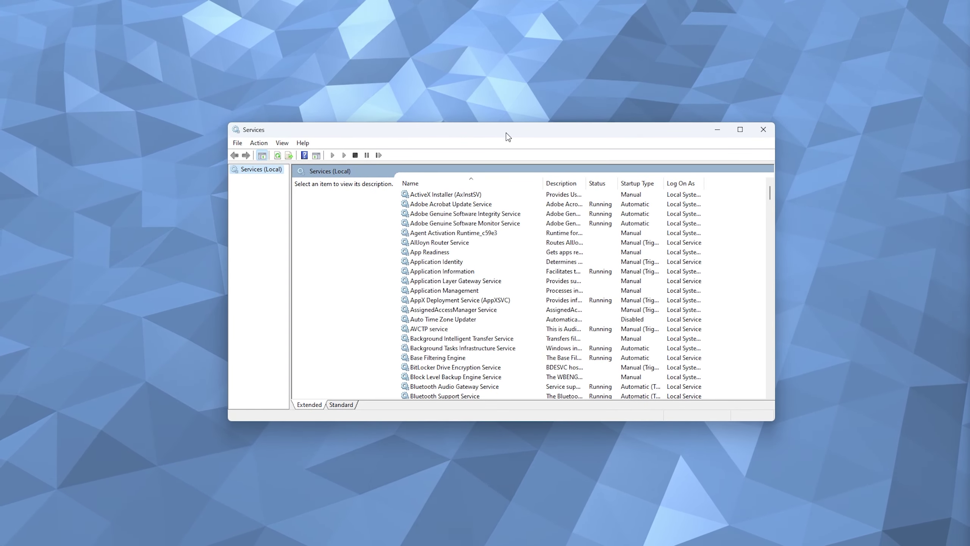
# Step: Maximize the Services window and select AllJoyn Router Service
pyautogui.click(739, 130)
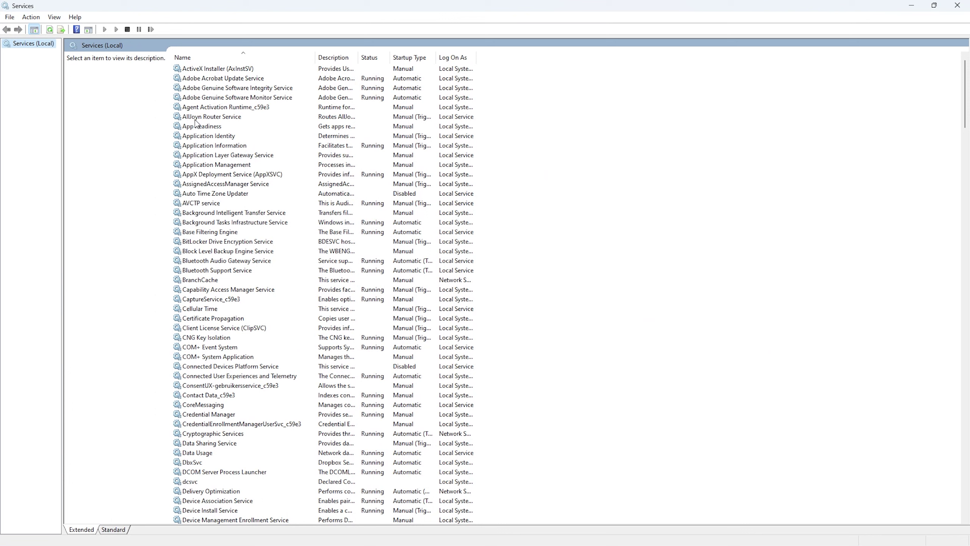
pyautogui.click(219, 120)
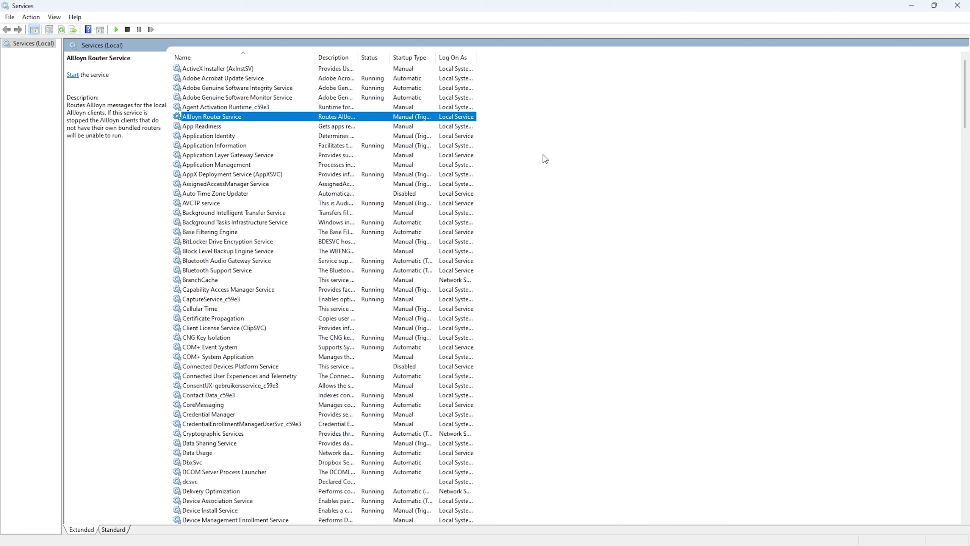
# Step: Set AllJoyn Router Service's startup type to Disabled in its Properties and apply it
pyautogui.rightClick(264, 120)
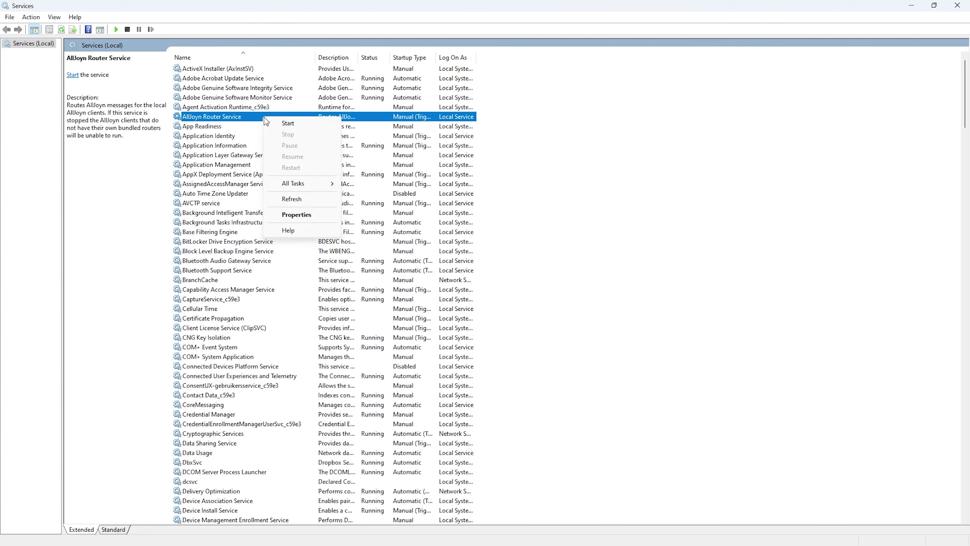
pyautogui.click(308, 217)
pyautogui.moveTo(497, 167); pyautogui.dragTo(486, 151)
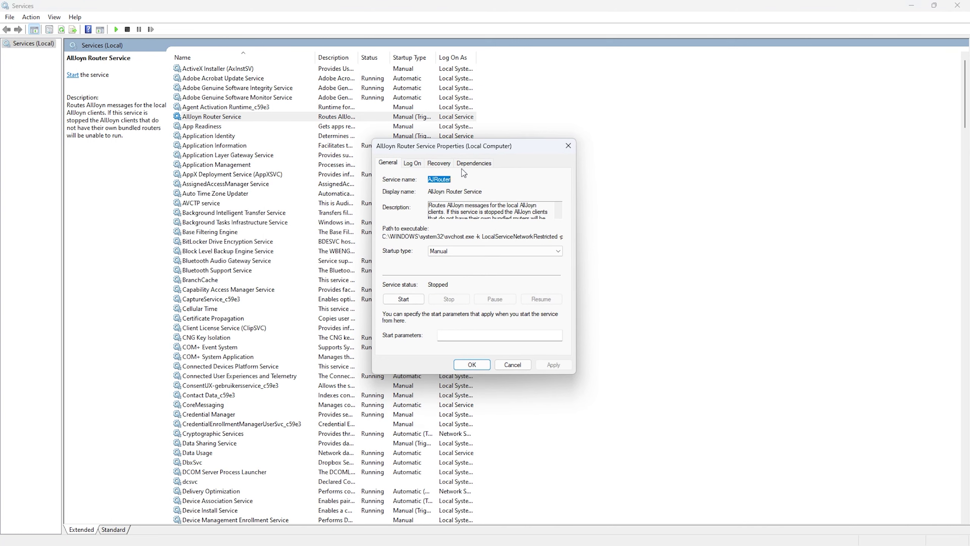
pyautogui.click(481, 251)
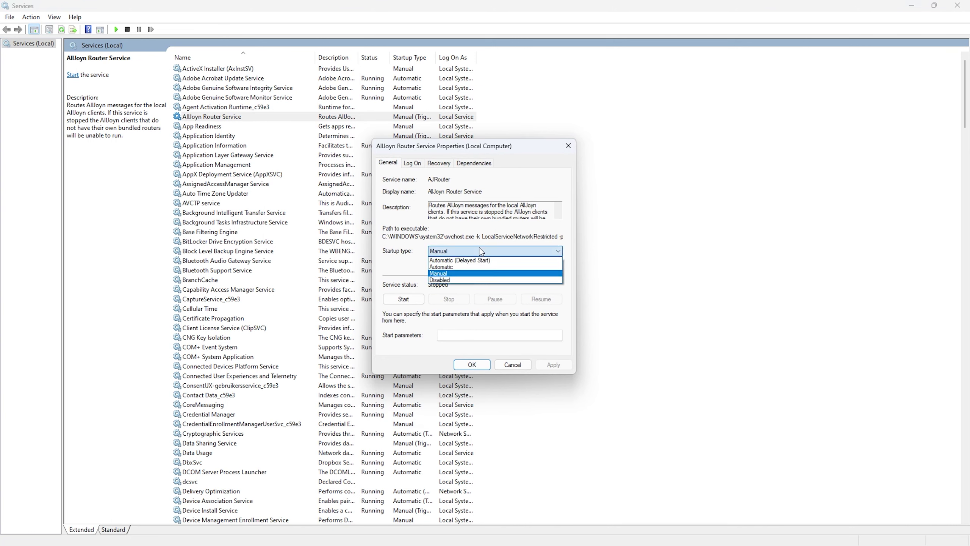
pyautogui.click(443, 280)
pyautogui.click(553, 365)
pyautogui.click(472, 364)
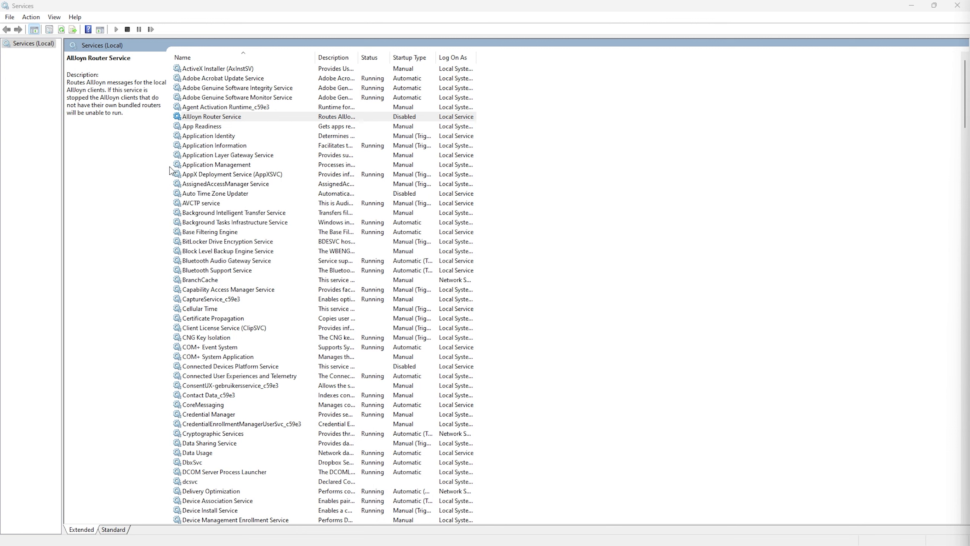
pyautogui.click(217, 376)
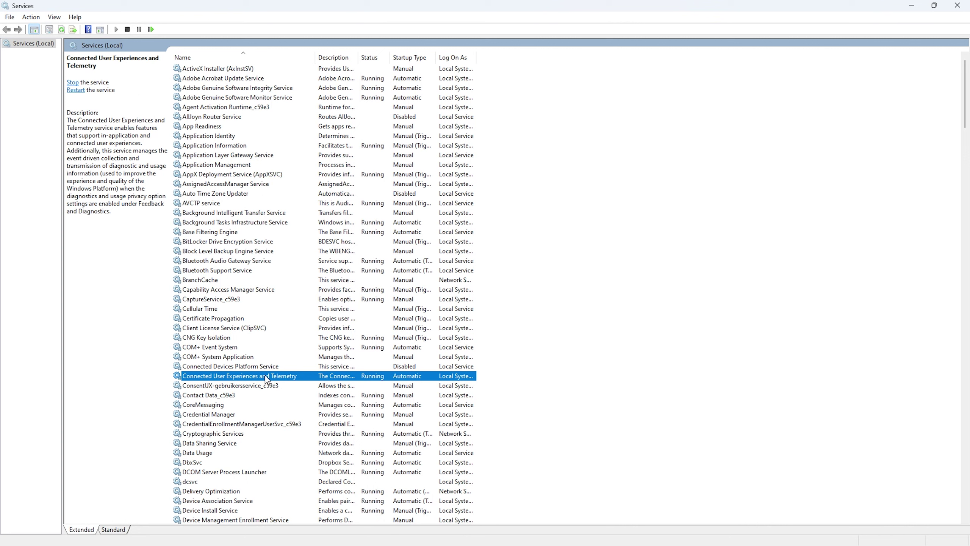
# Step: Set Connected User Experiences and Telemetry startup to Disabled, then stop the service
pyautogui.rightClick(246, 380)
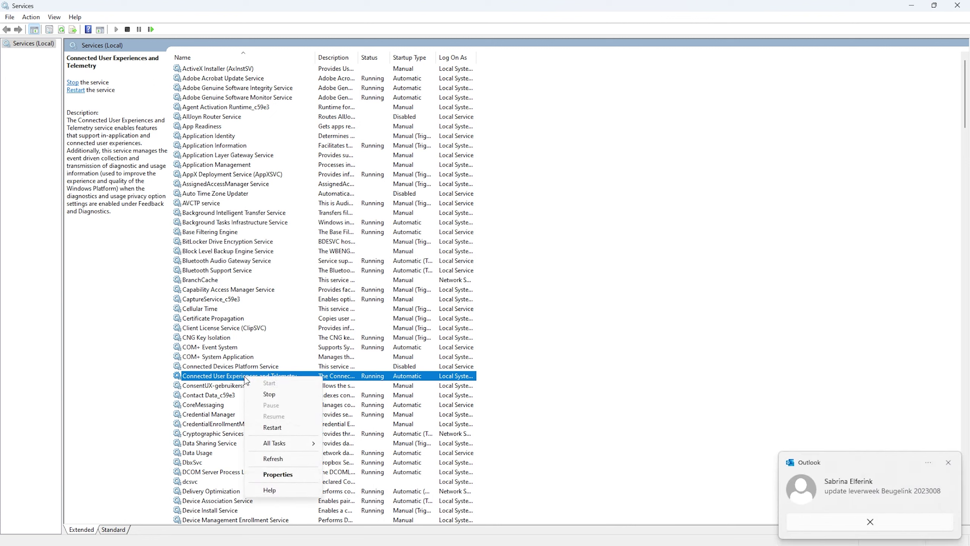
pyautogui.click(275, 474)
pyautogui.click(470, 251)
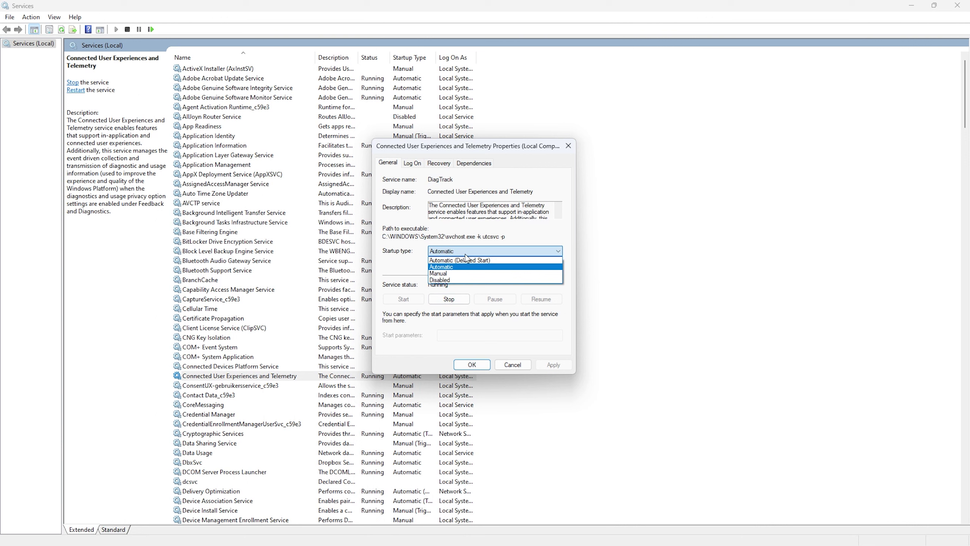
pyautogui.click(449, 280)
pyautogui.click(553, 364)
pyautogui.click(476, 365)
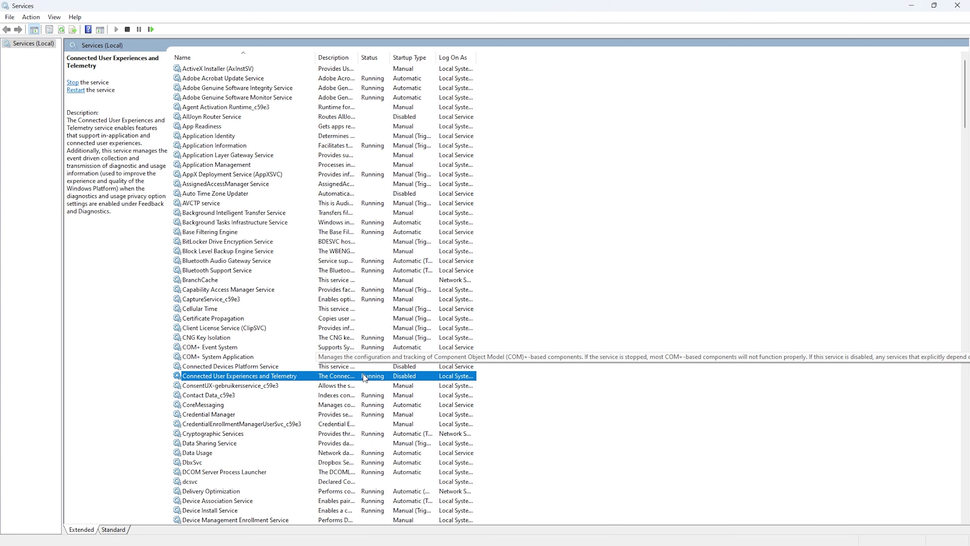
pyautogui.rightClick(290, 377)
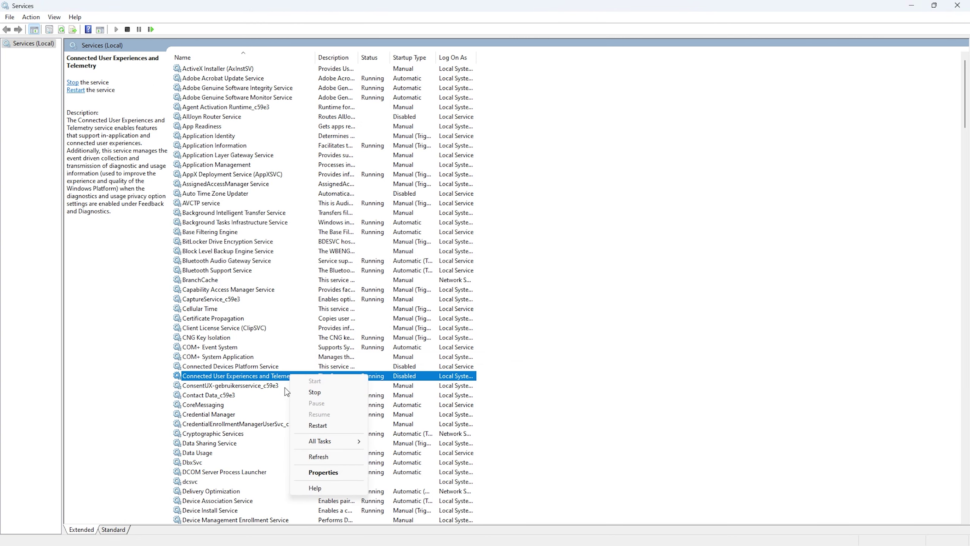
pyautogui.click(323, 400)
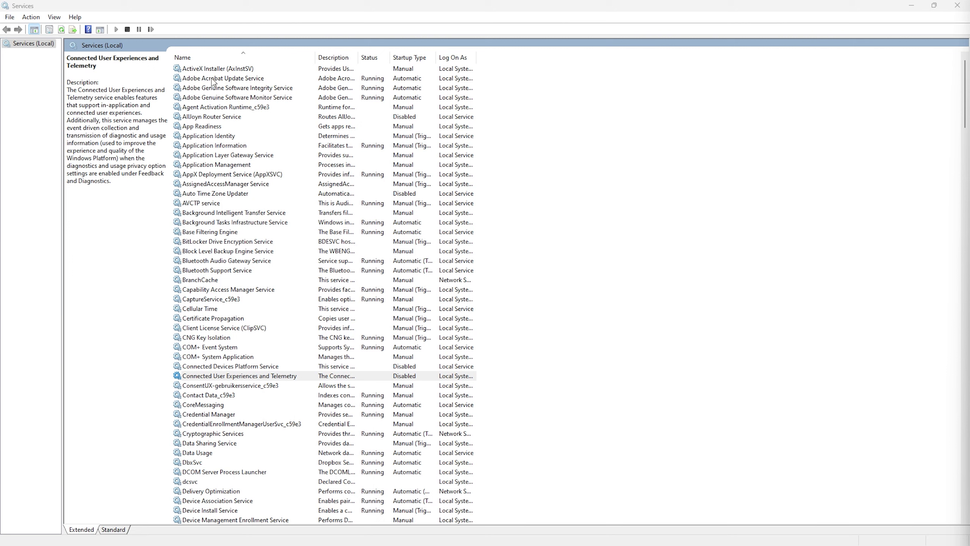
# Step: Jump to Remote Desktop Services with the R key and set its startup type to Disabled
pyautogui.click(241, 108)
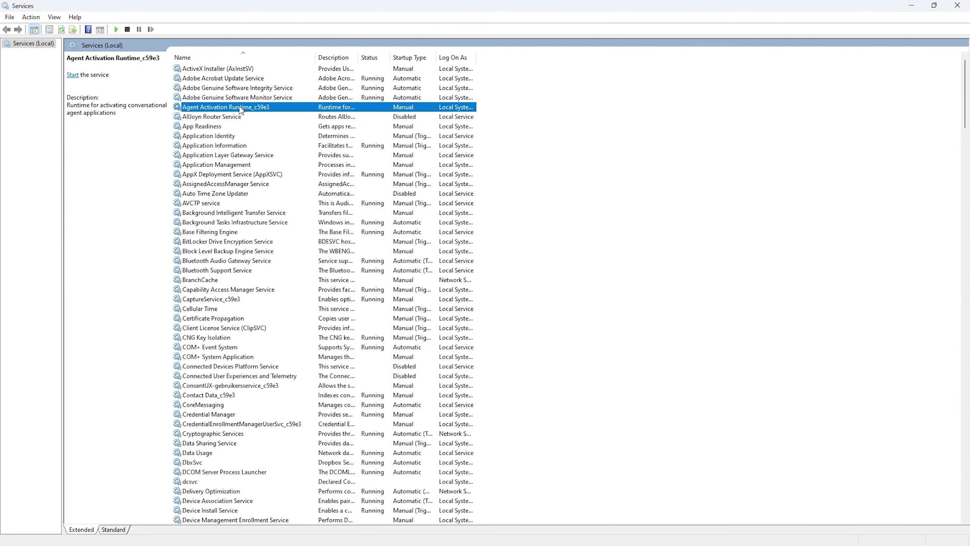
pyautogui.press('r')
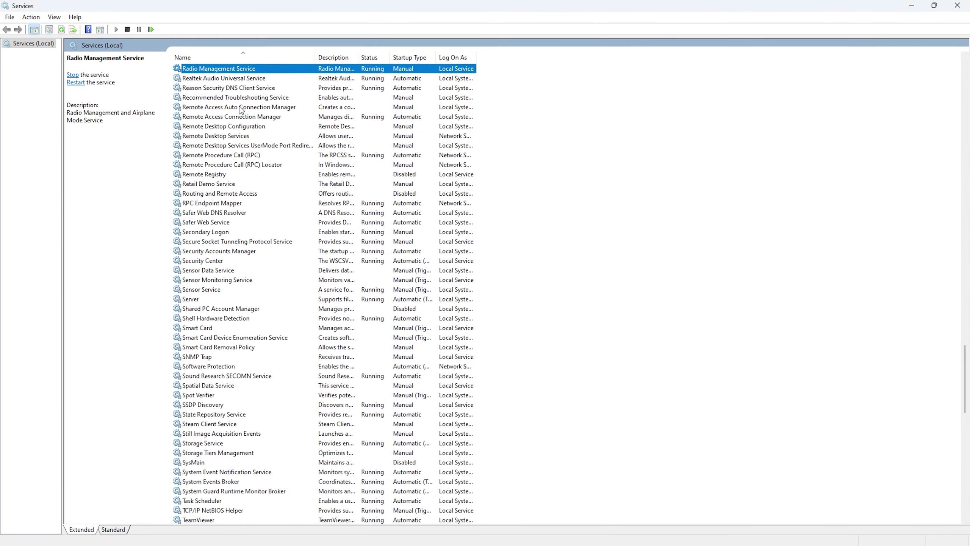
pyautogui.click(221, 136)
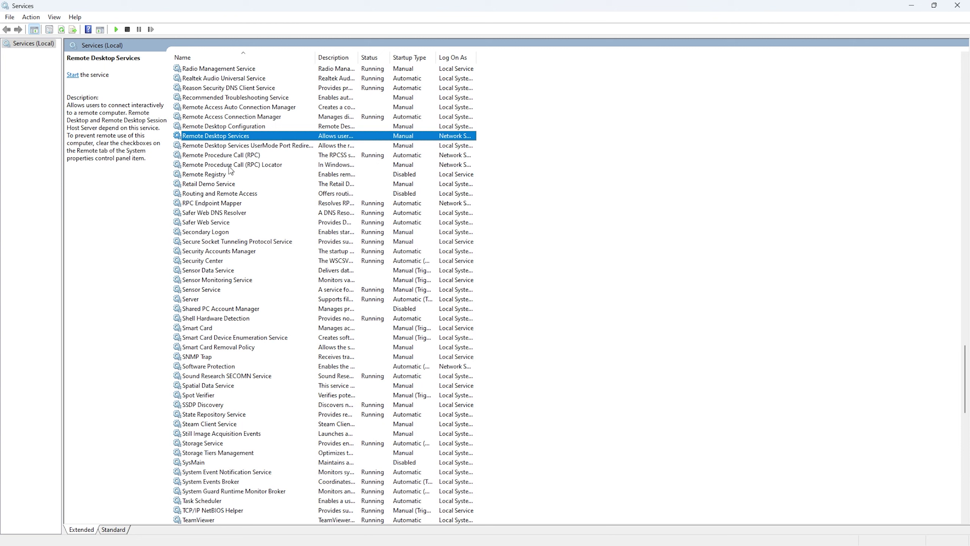
pyautogui.rightClick(294, 137)
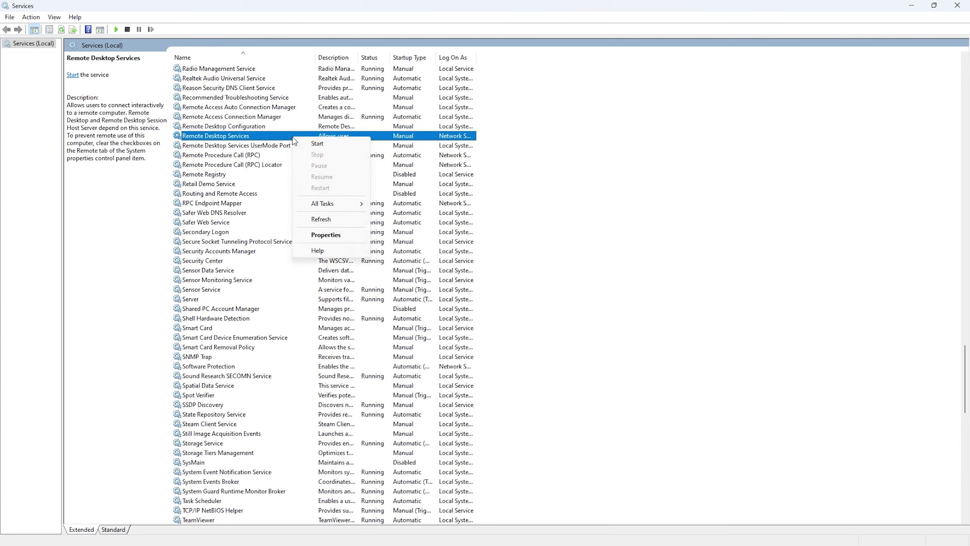
pyautogui.click(327, 235)
pyautogui.click(485, 251)
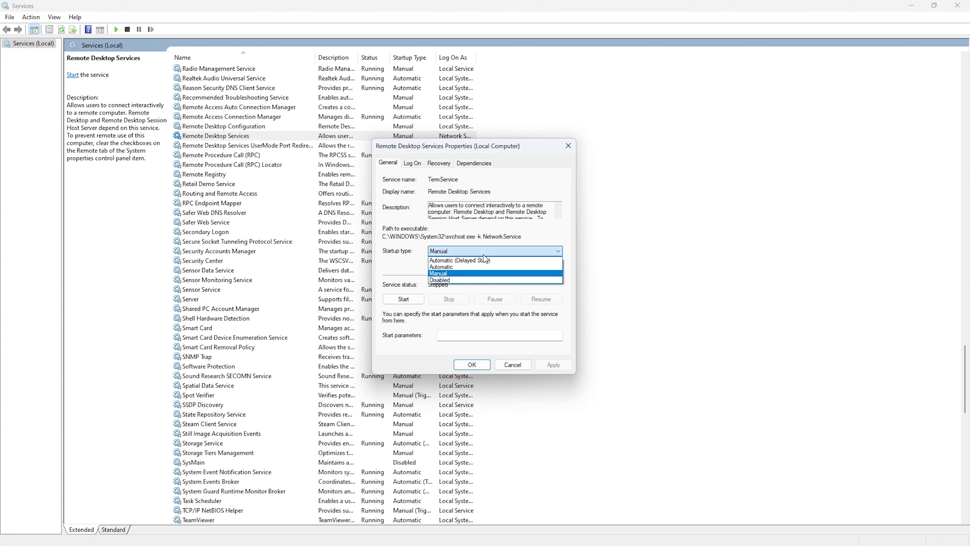
pyautogui.click(463, 281)
pyautogui.click(554, 365)
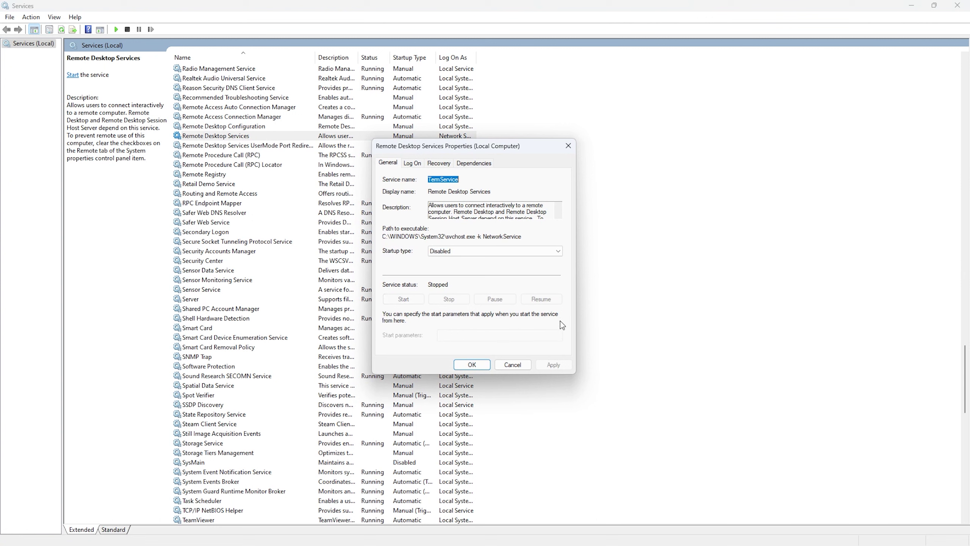
pyautogui.click(472, 364)
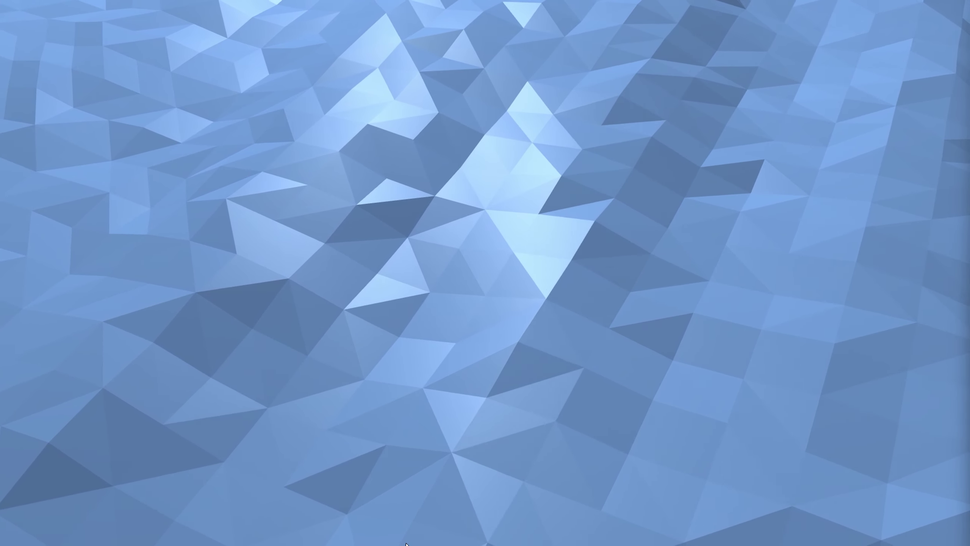
pyautogui.moveTo(407, 544)
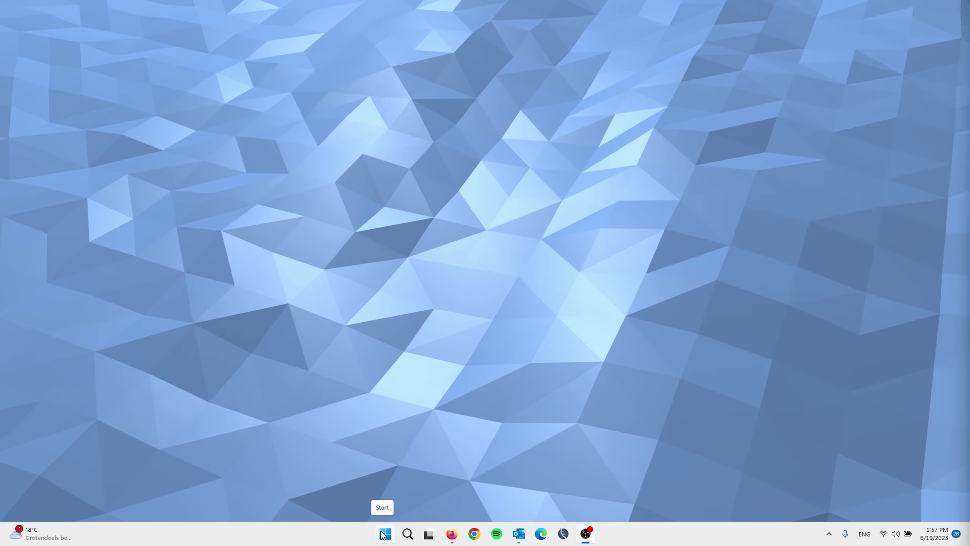
# Step: Open Task Manager from the Start button's right-click menu
pyautogui.rightClick(384, 534)
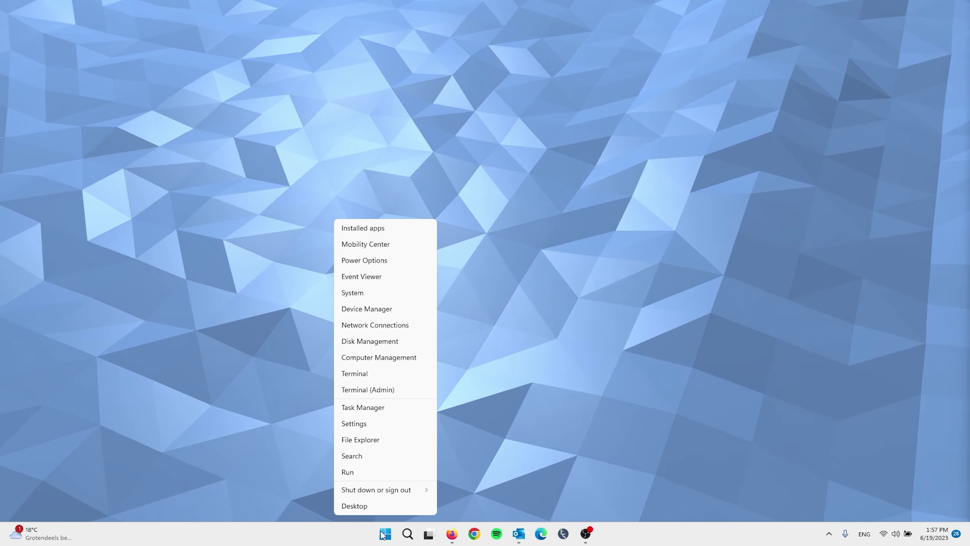
pyautogui.click(390, 407)
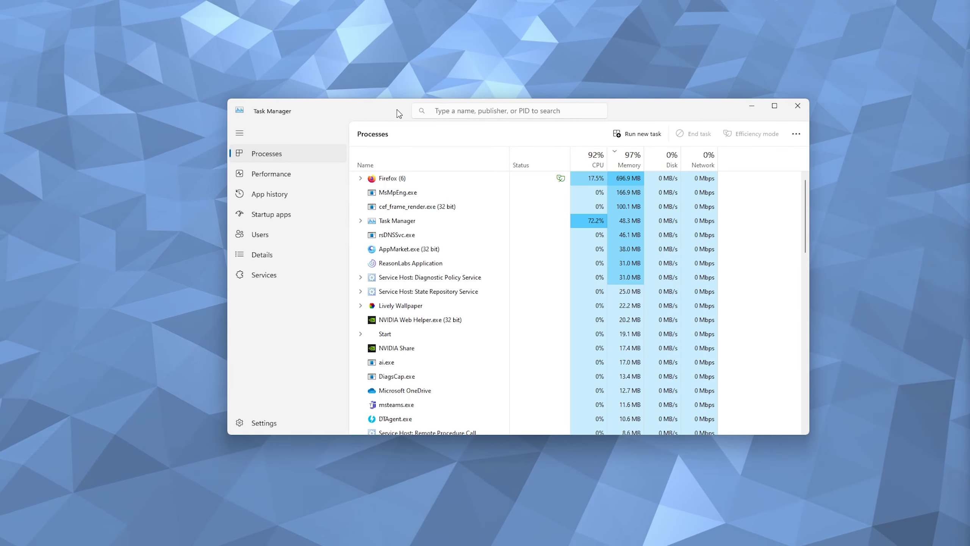
pyautogui.moveTo(390, 111); pyautogui.dragTo(375, 111)
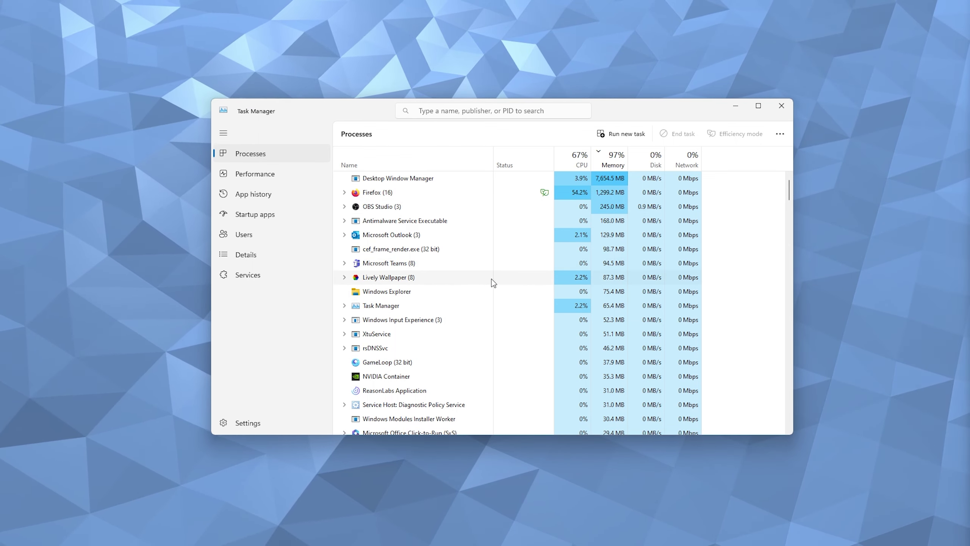
# Step: End the Microsoft Teams process in the Processes list
pyautogui.rightClick(392, 267)
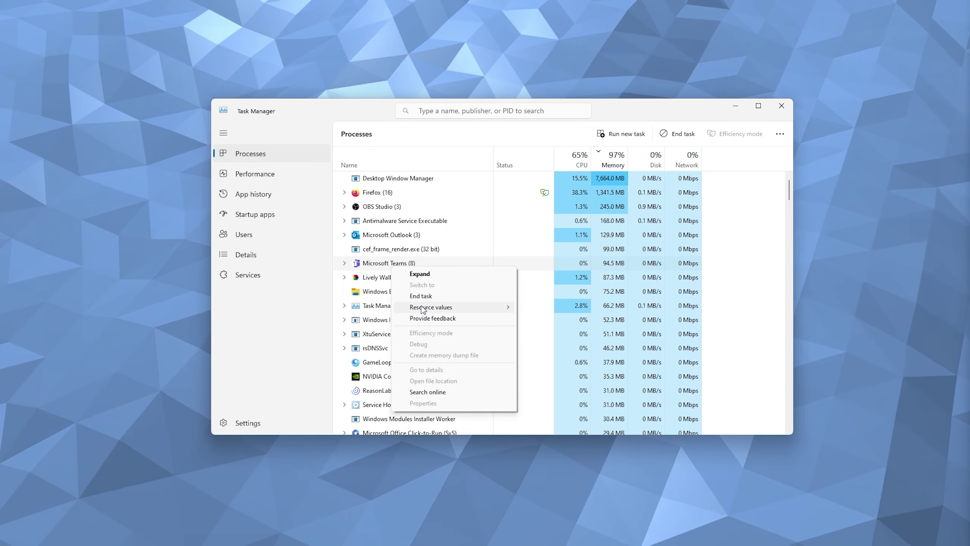
pyautogui.click(430, 298)
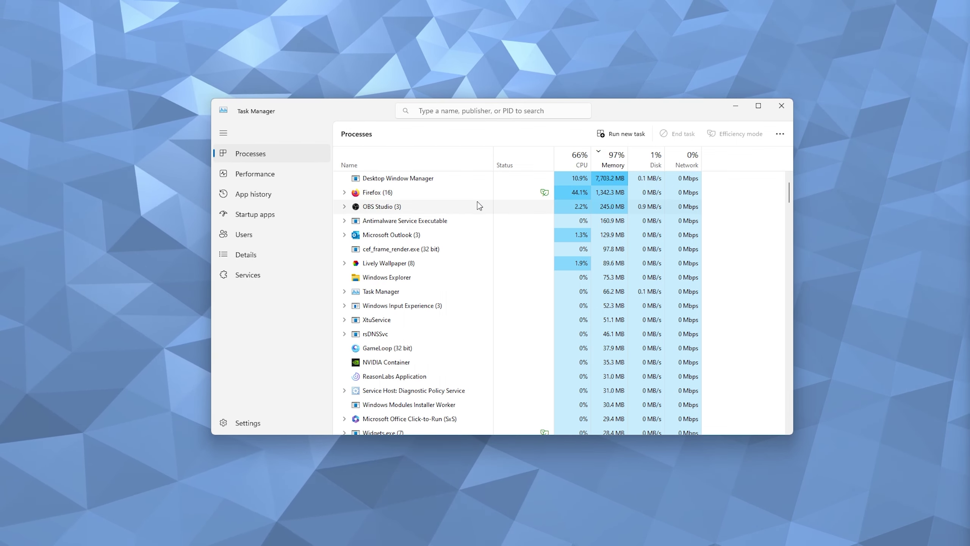
pyautogui.scroll(-1, 477, 201)
pyautogui.scroll(-2, 436, 268)
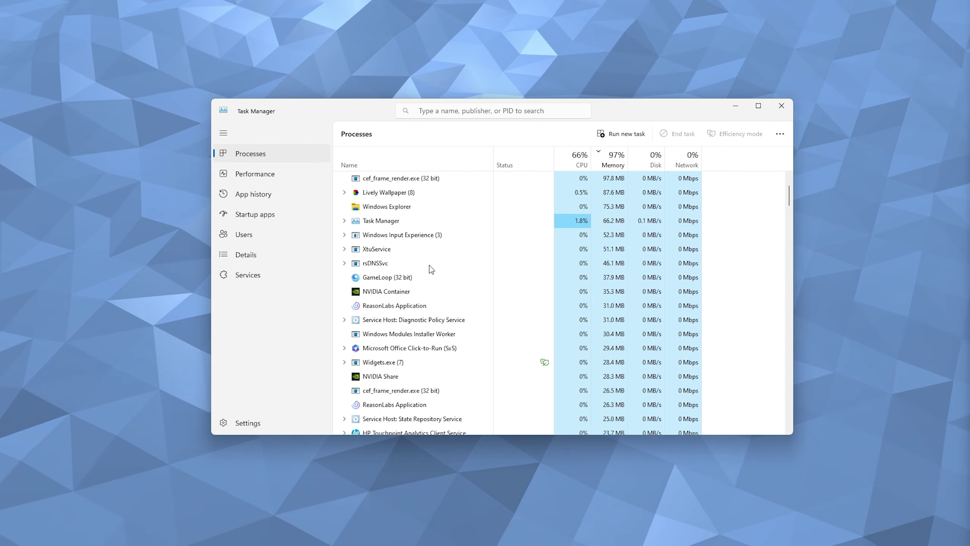
pyautogui.scroll(3, 461, 302)
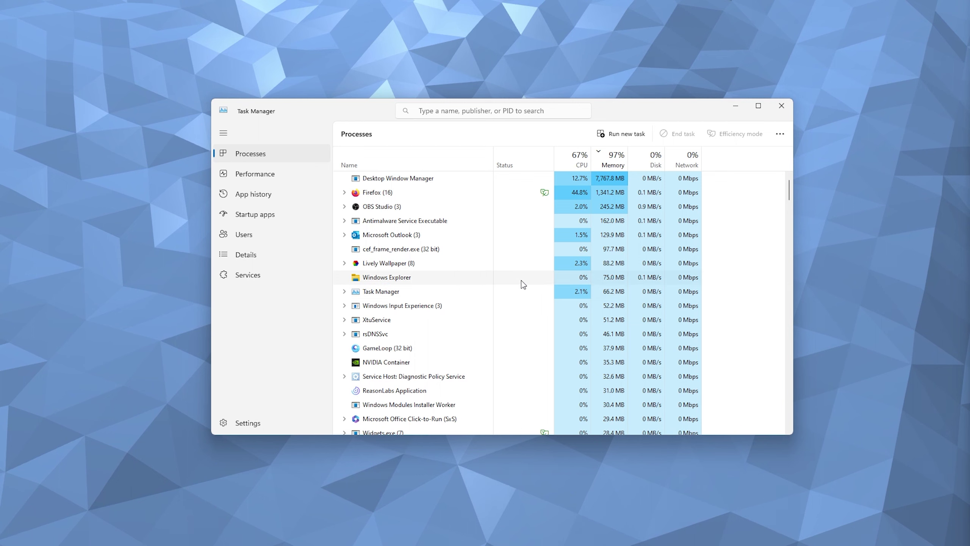
# Step: Disable CCleaner64.exe on Task Manager's Startup apps page
pyautogui.click(258, 216)
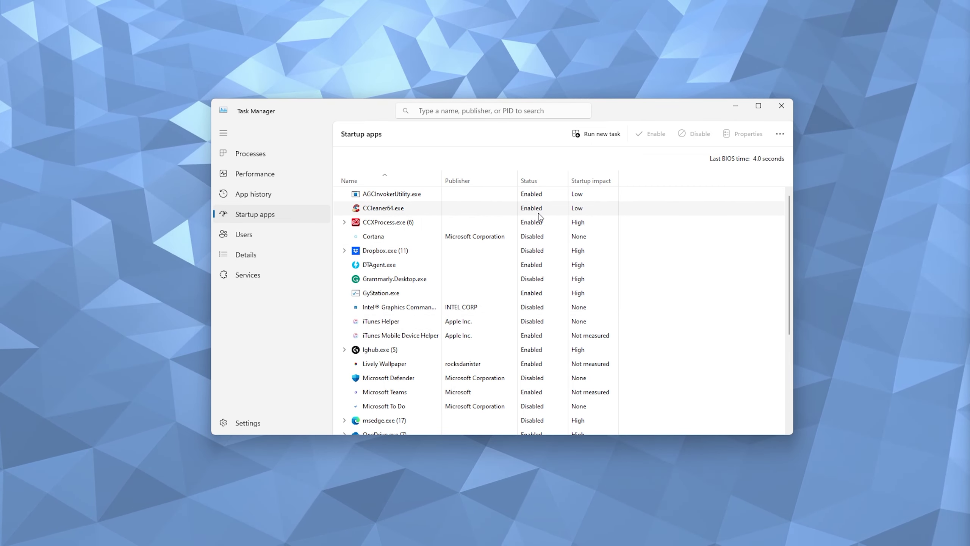
pyautogui.rightClick(383, 210)
pyautogui.click(412, 220)
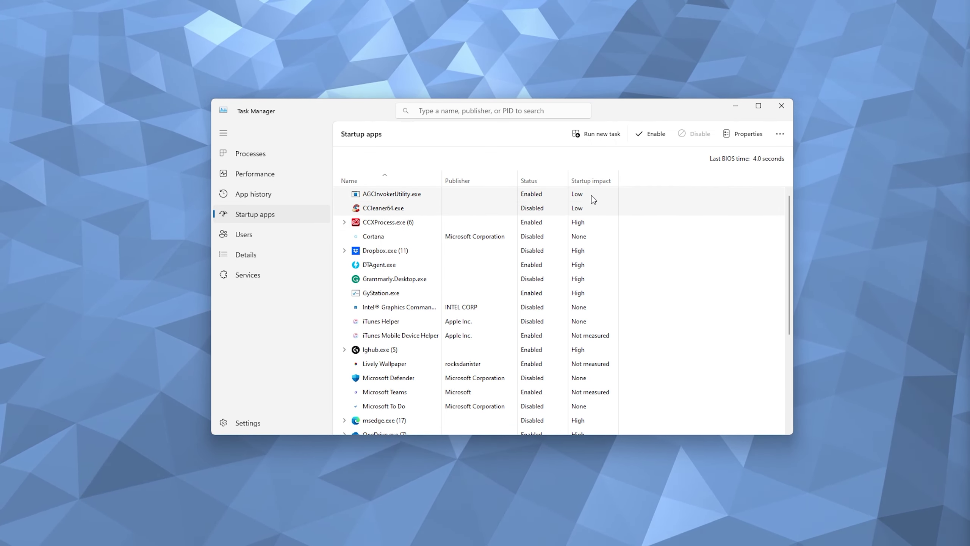
pyautogui.scroll(-3, 573, 273)
pyautogui.scroll(-2, 553, 270)
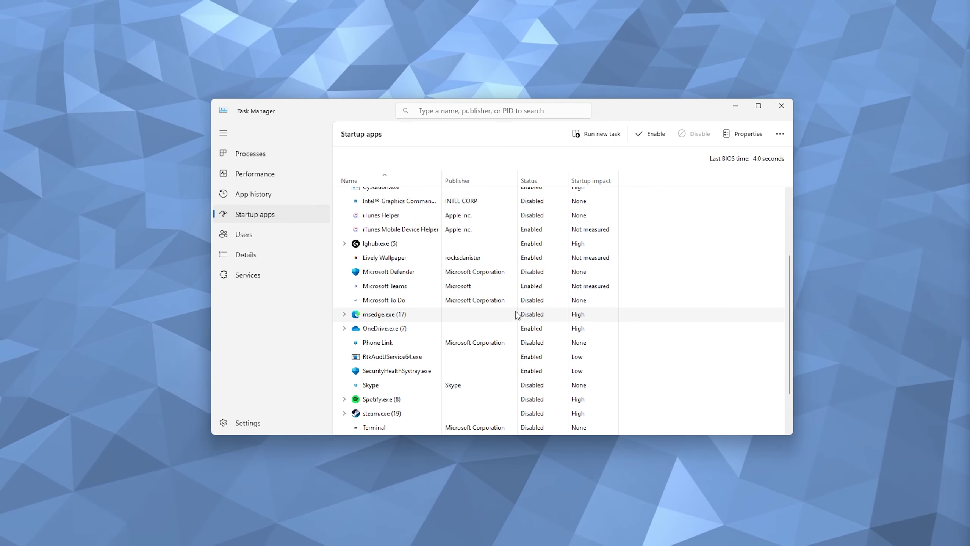
pyautogui.scroll(5, 517, 315)
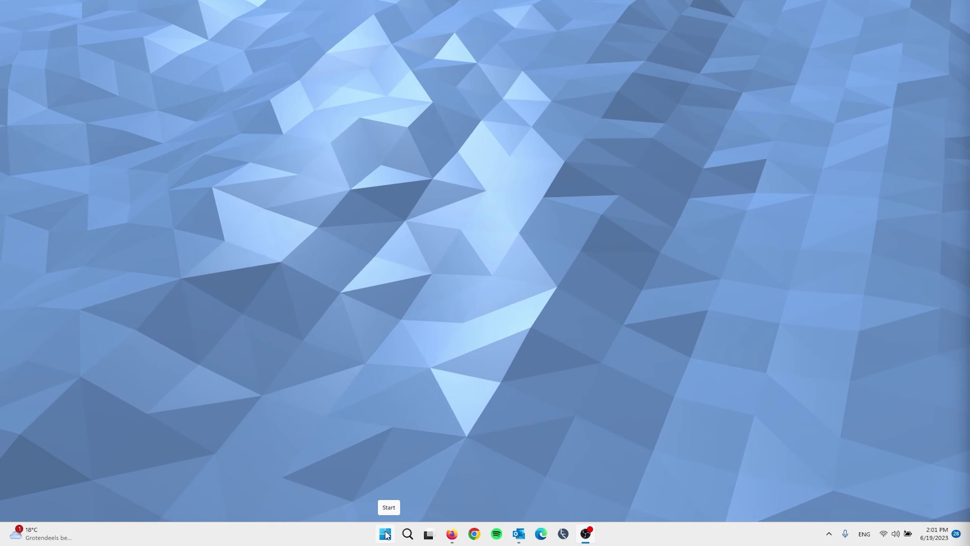
# Step: Launch Disk Cleanup (cleanmgr) from the Run box for drive C:
pyautogui.rightClick(387, 535)
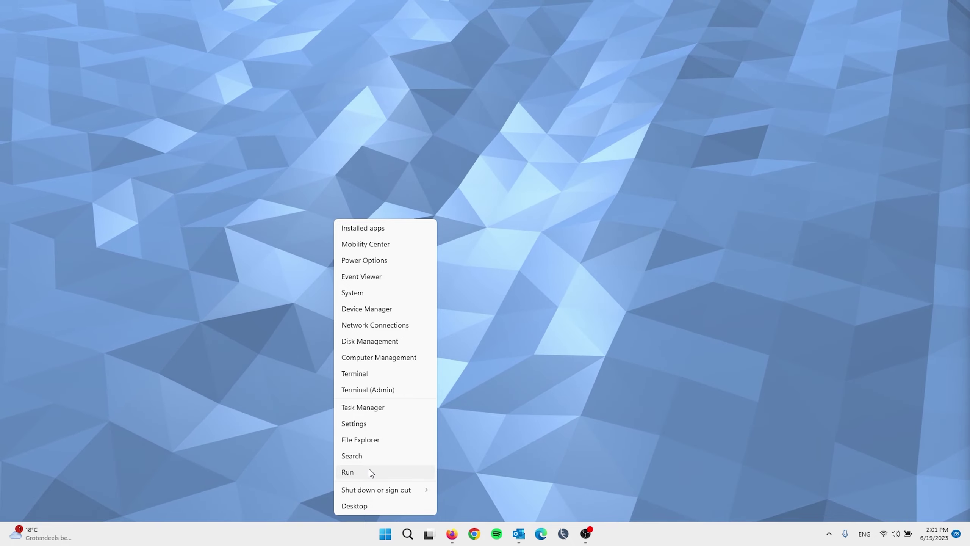
pyautogui.click(369, 469)
pyautogui.moveTo(110, 443); pyautogui.dragTo(526, 205)
pyautogui.write('cle')
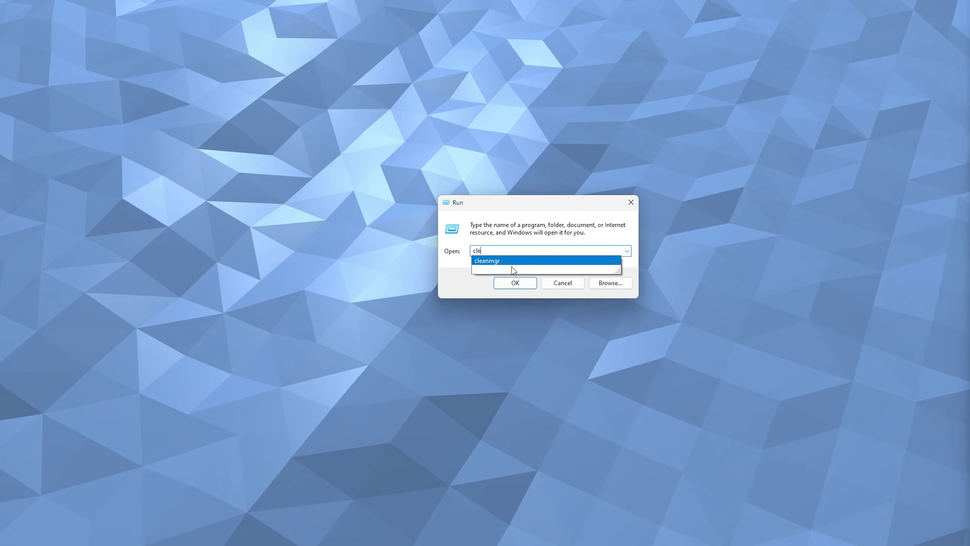
pyautogui.click(477, 262)
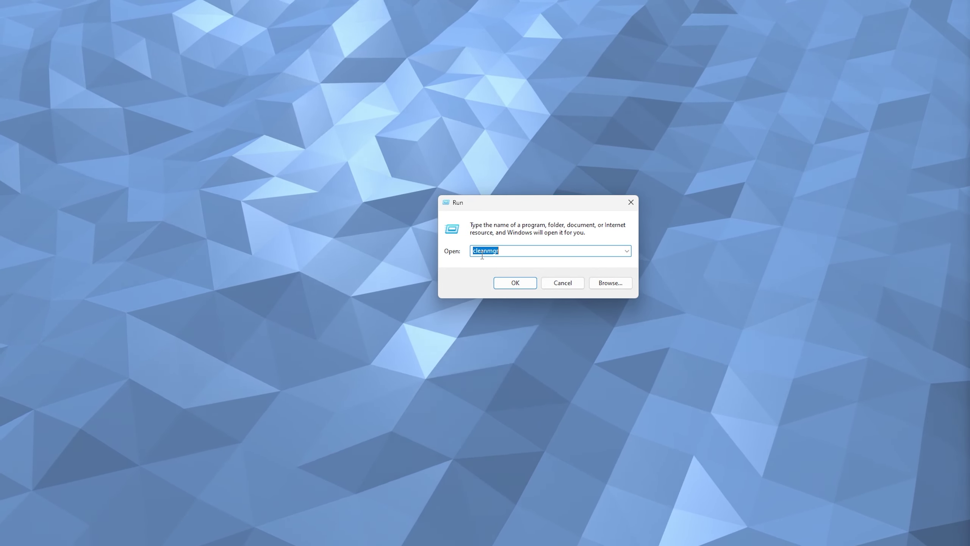
pyautogui.click(515, 283)
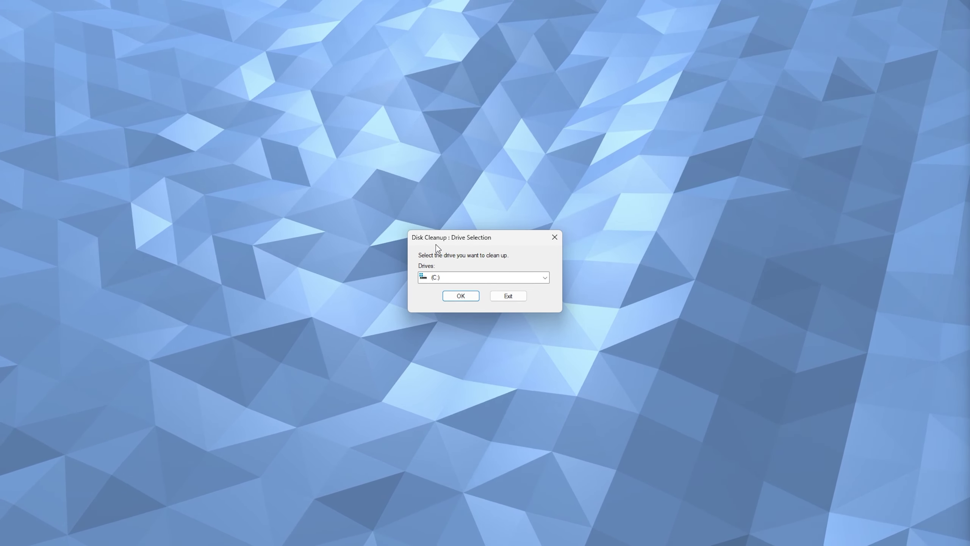
pyautogui.click(481, 278)
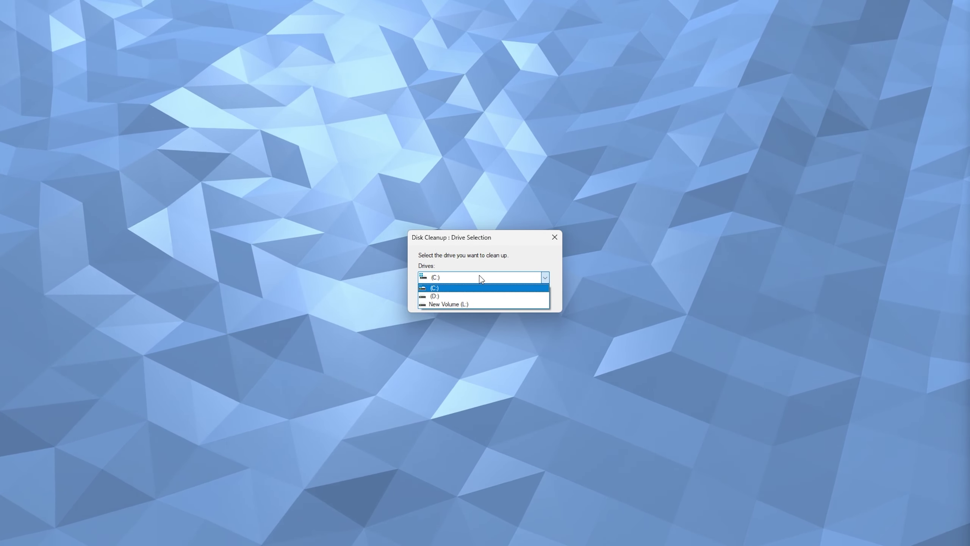
pyautogui.click(446, 288)
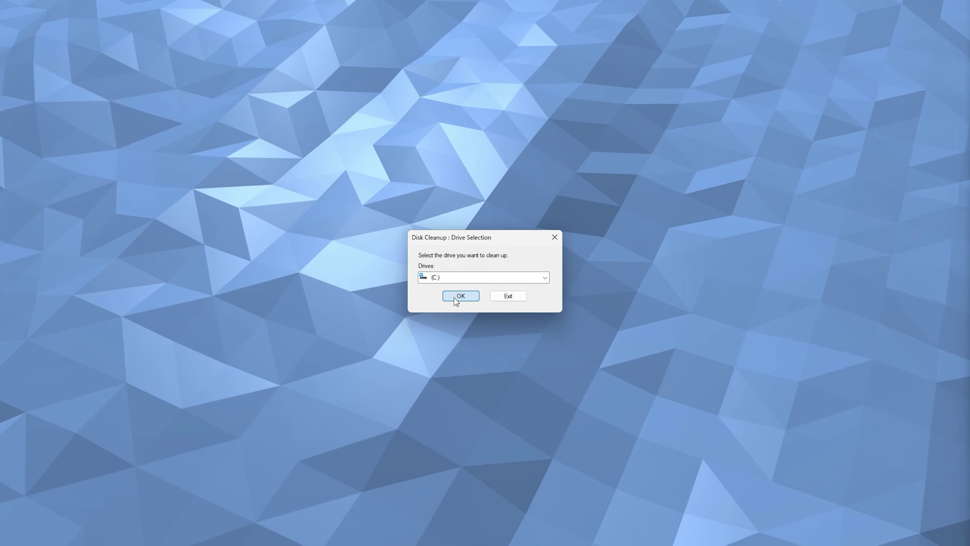
pyautogui.click(455, 296)
pyautogui.moveTo(164, 73); pyautogui.dragTo(471, 155)
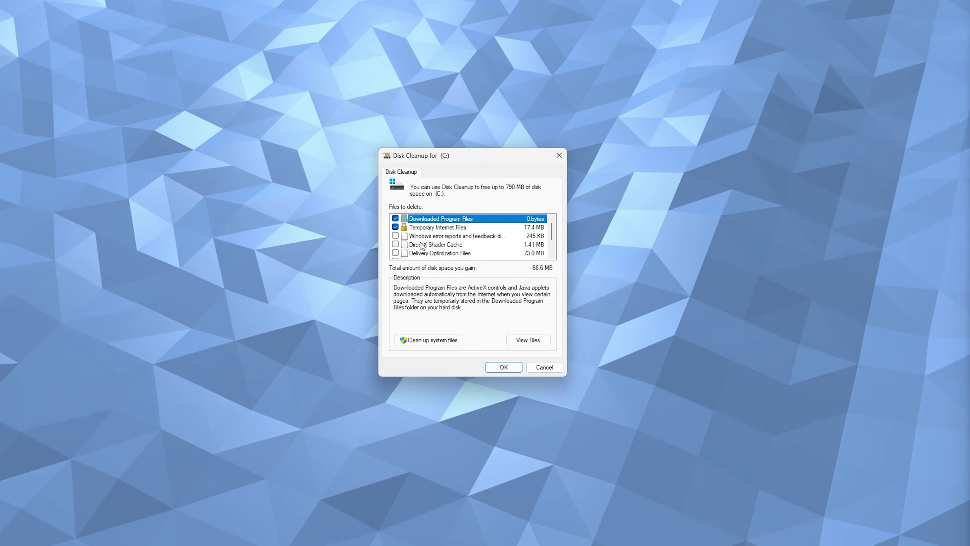
# Step: Tick DirectX Shader Cache, Delivery Optimization, Temporary files and Recycle Bin, then permanently delete them
pyautogui.click(395, 244)
pyautogui.click(395, 252)
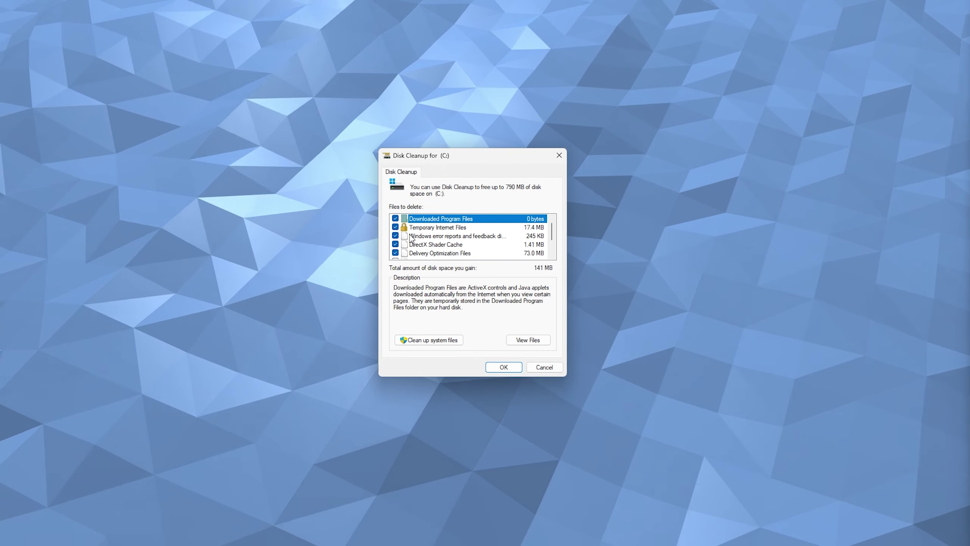
pyautogui.scroll(-1, 410, 238)
pyautogui.click(395, 244)
pyautogui.click(395, 236)
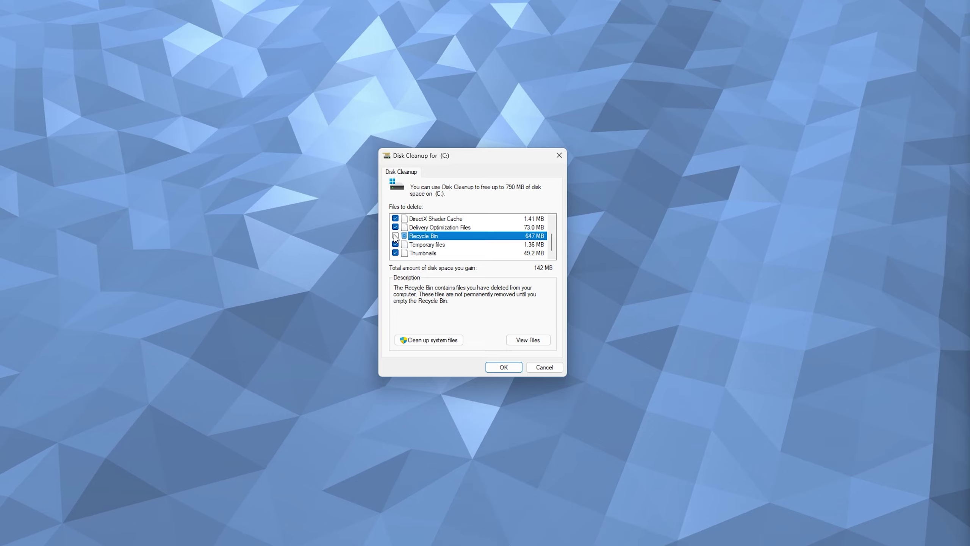
pyautogui.click(395, 236)
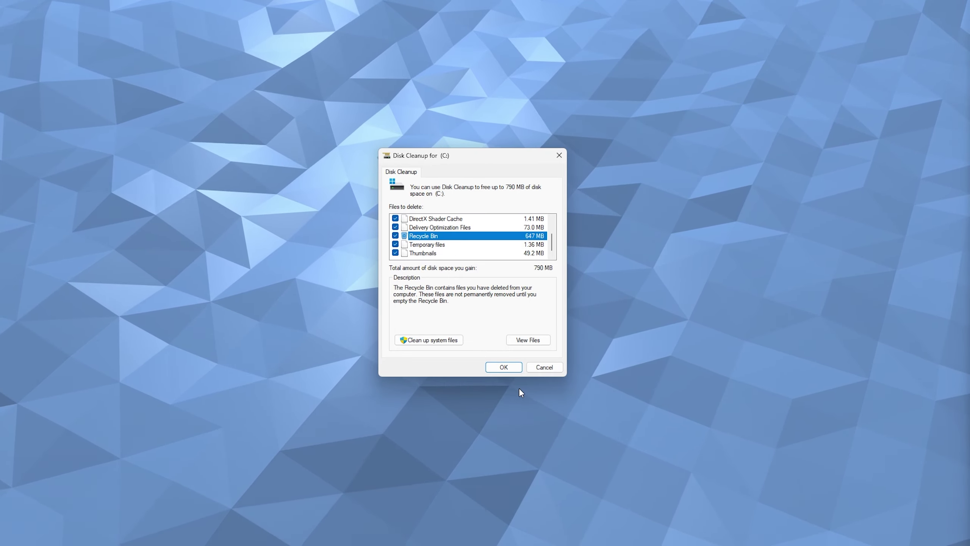
pyautogui.click(503, 367)
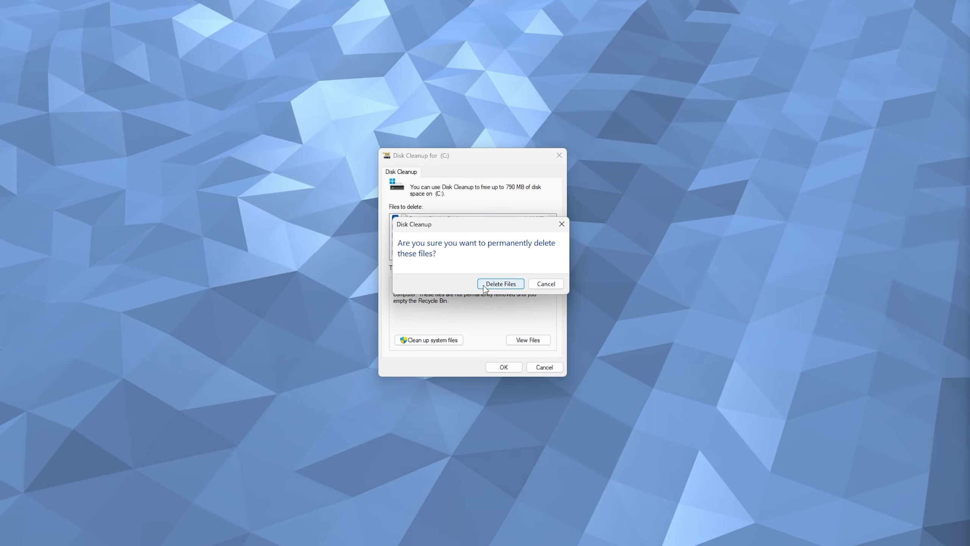
pyautogui.click(485, 287)
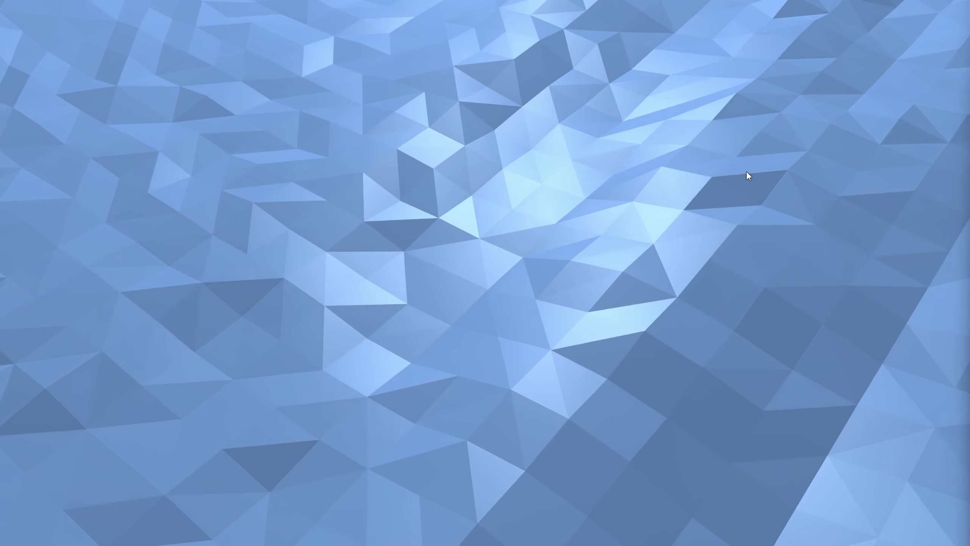
# Step: Open Programs and Features with appwiz.cpl from Run and maximize it
pyautogui.moveTo(395, 541)
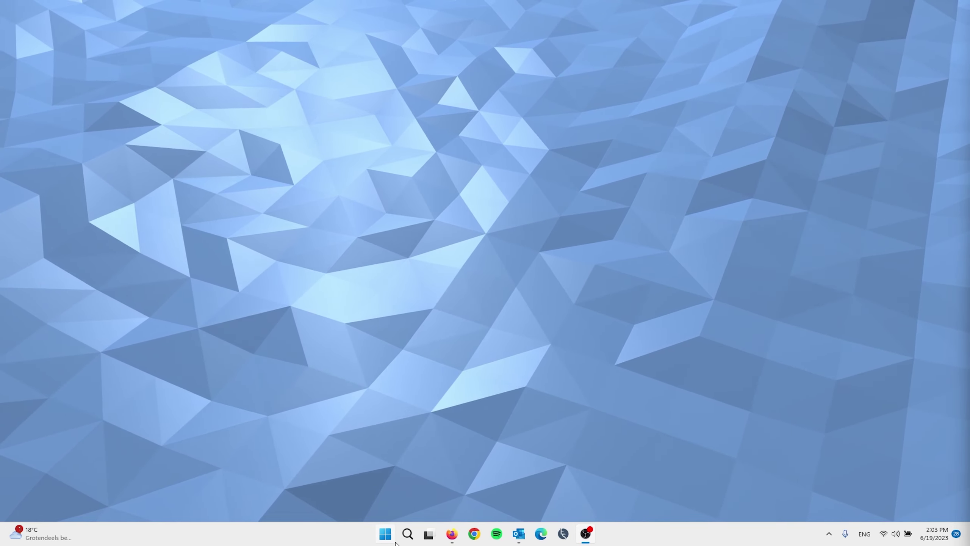
pyautogui.rightClick(385, 534)
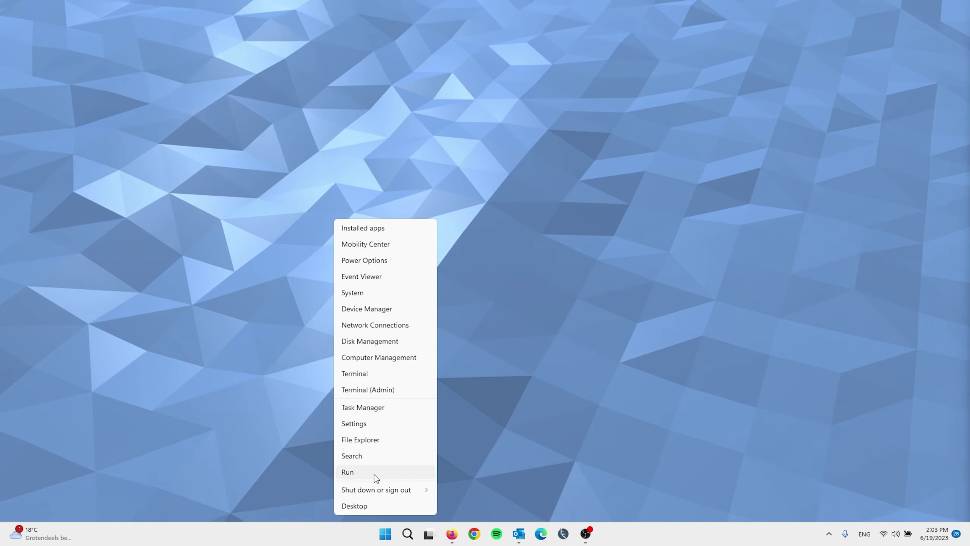
pyautogui.click(374, 474)
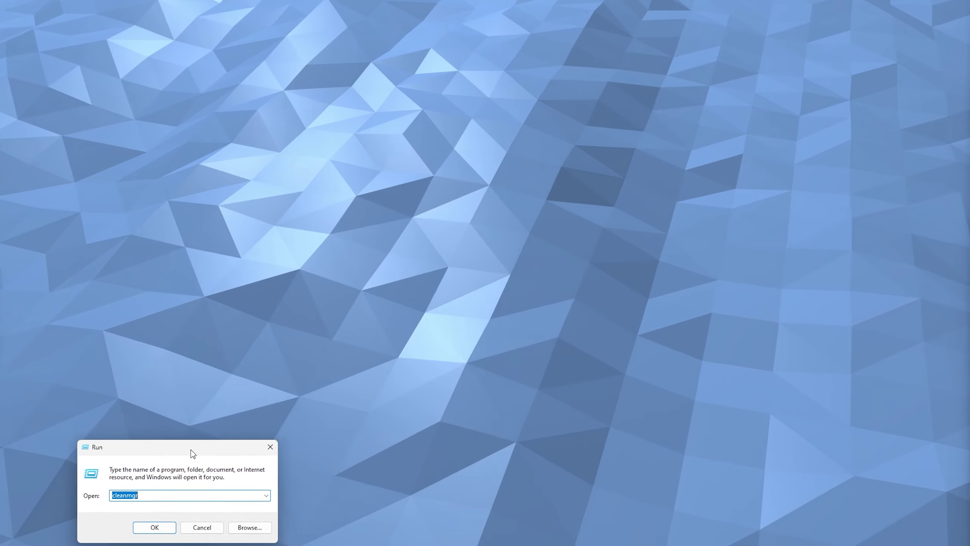
pyautogui.moveTo(191, 449); pyautogui.dragTo(499, 244)
pyautogui.write('a')
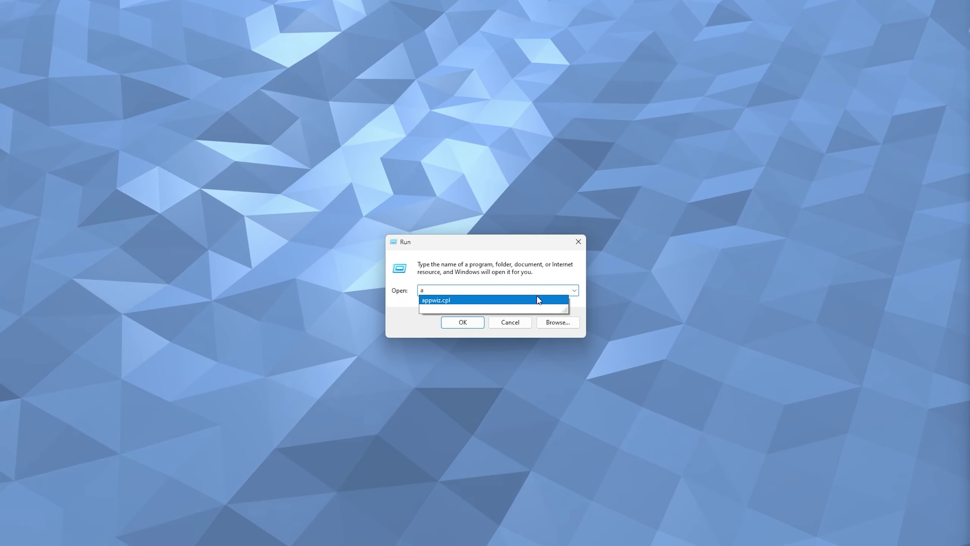
pyautogui.write('pp')
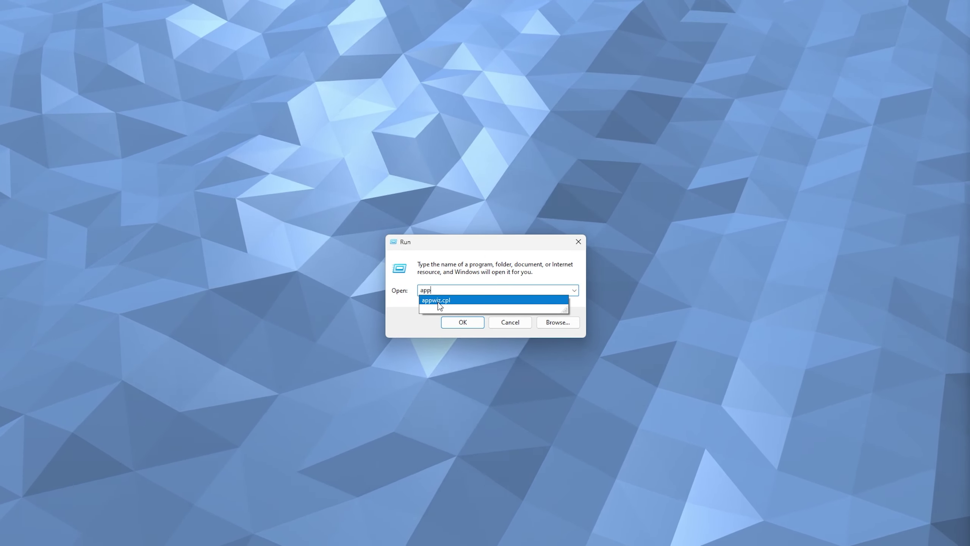
pyautogui.click(438, 302)
pyautogui.click(456, 325)
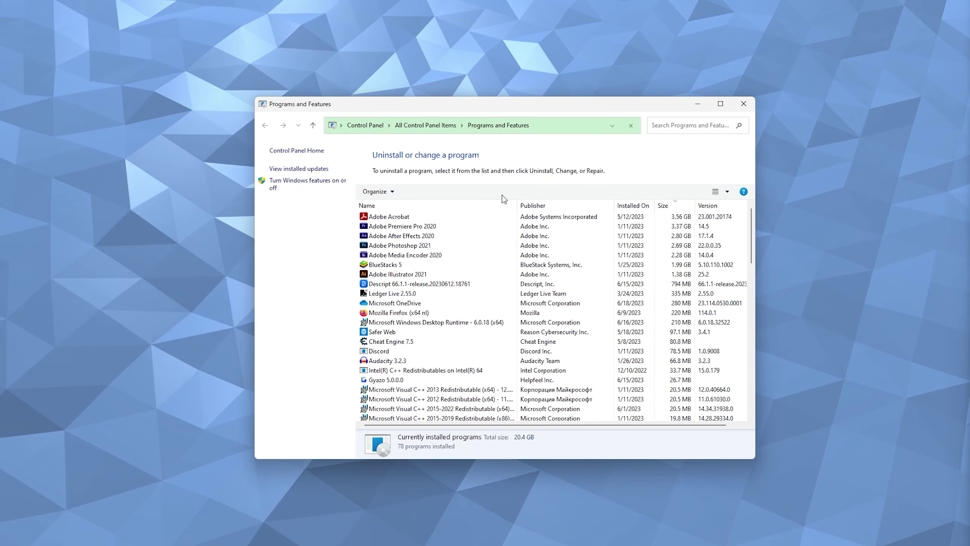
pyautogui.scroll(-15, 503, 226)
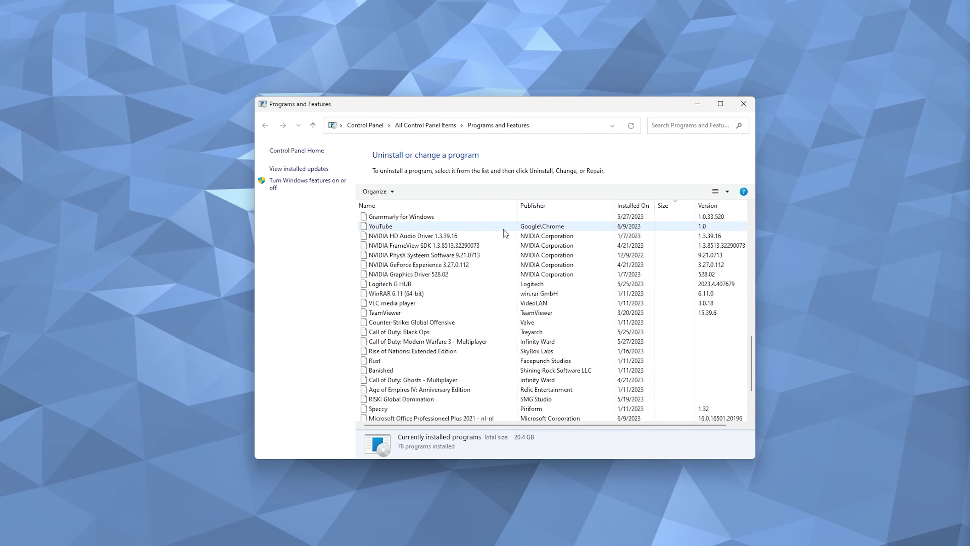
pyautogui.scroll(-3, 505, 233)
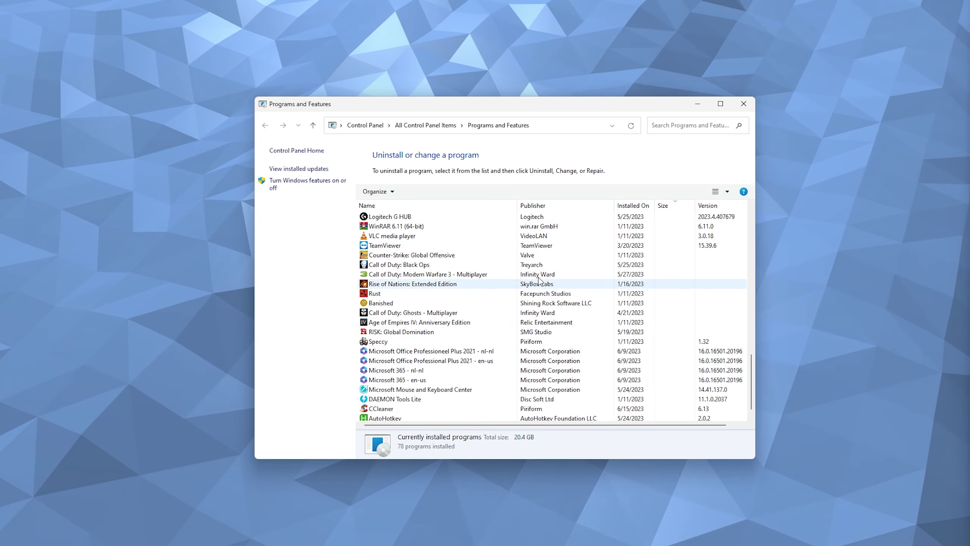
pyautogui.scroll(18, 503, 236)
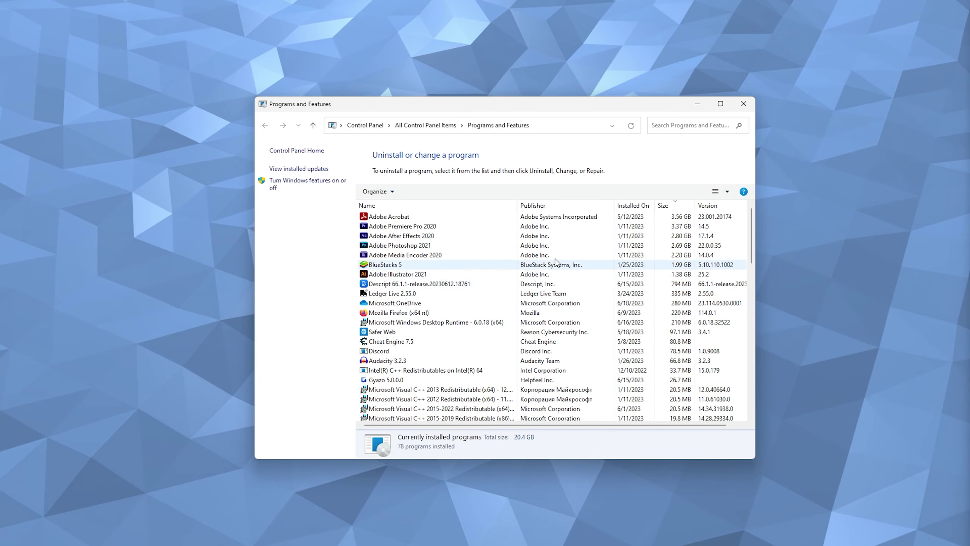
pyautogui.click(721, 103)
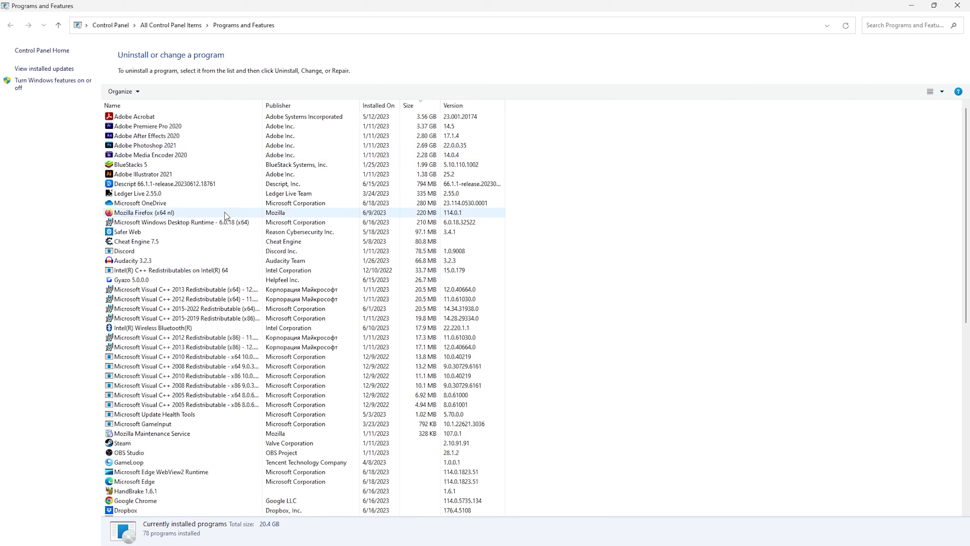
# Step: Uninstall CCleaner through its uninstaller, stepping through Next, Uninstall and Finish
pyautogui.scroll(-12, 126, 318)
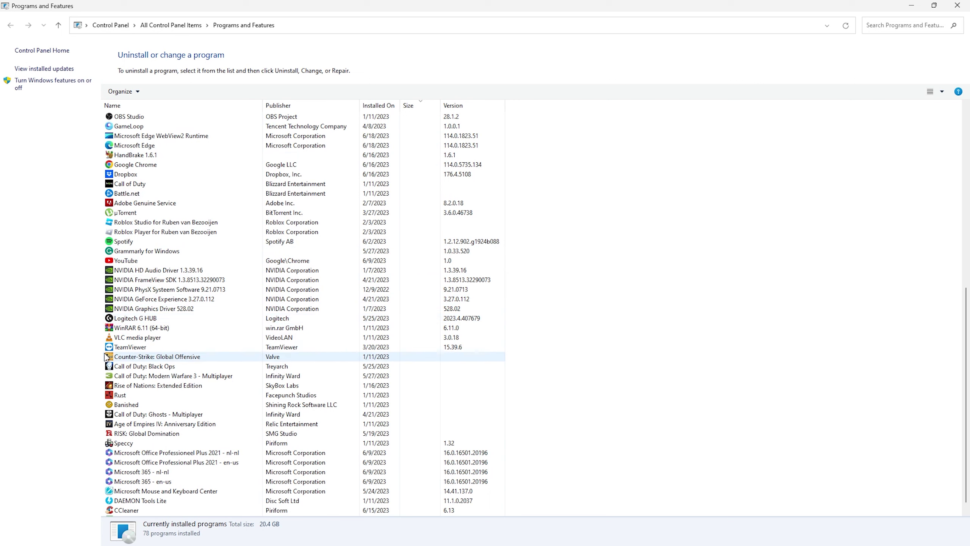
pyautogui.scroll(-1, 156, 501)
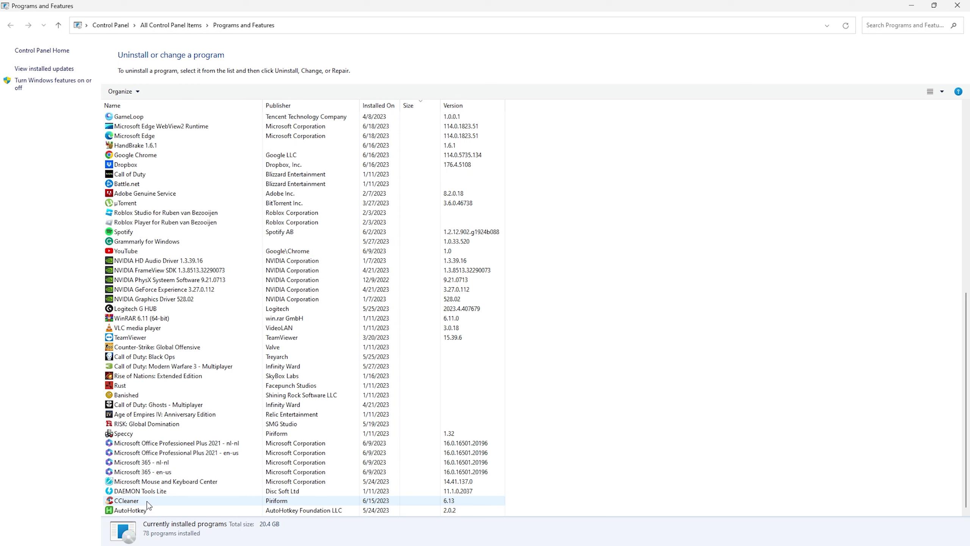
pyautogui.click(147, 502)
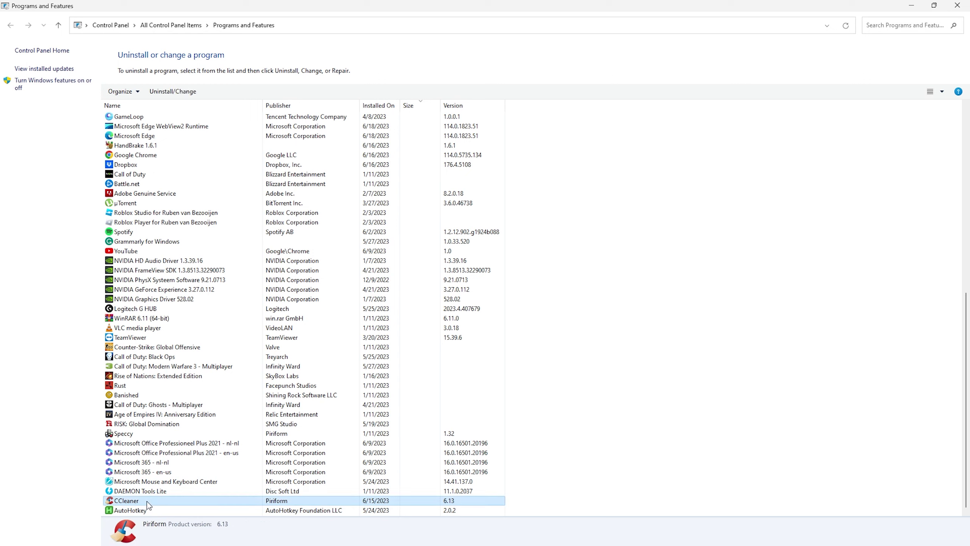
pyautogui.rightClick(148, 502)
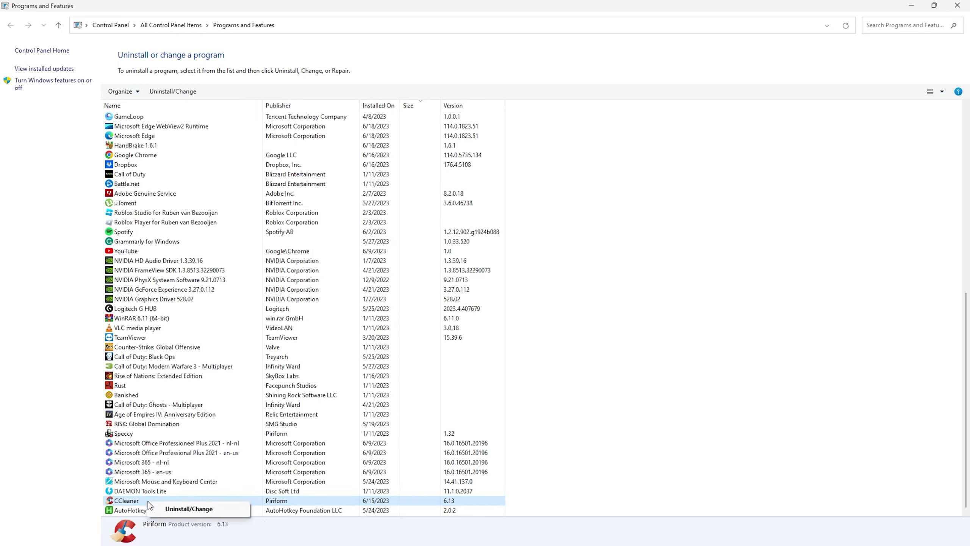
pyautogui.click(184, 510)
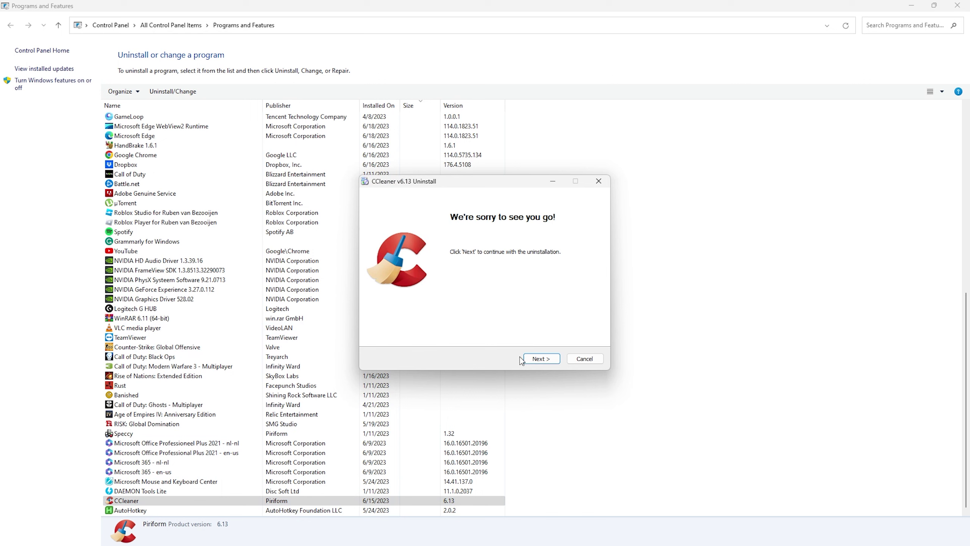
pyautogui.click(542, 360)
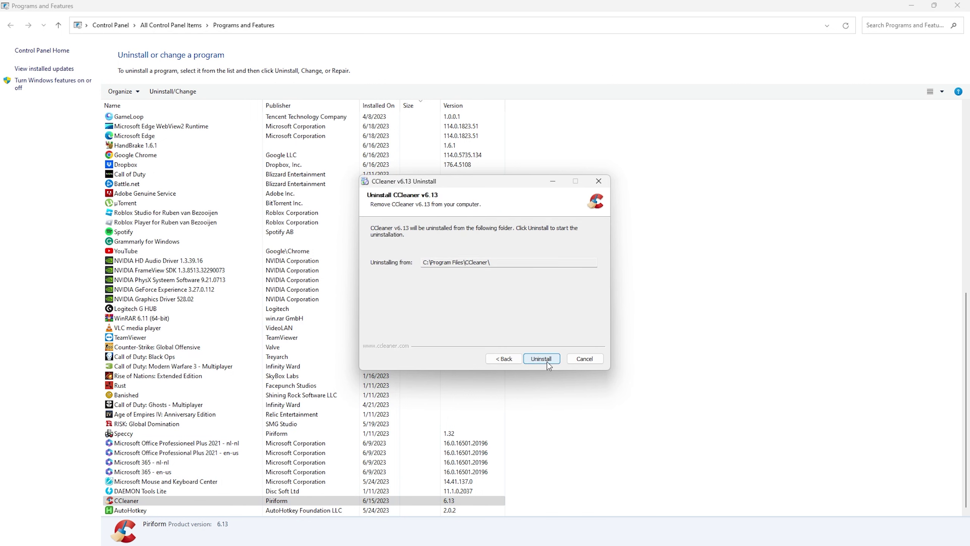
pyautogui.click(548, 361)
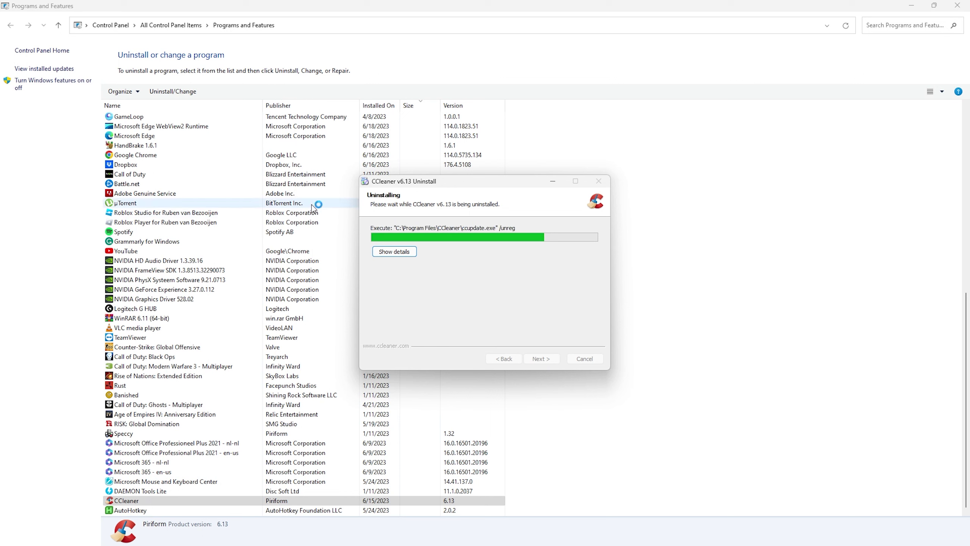
pyautogui.click(550, 361)
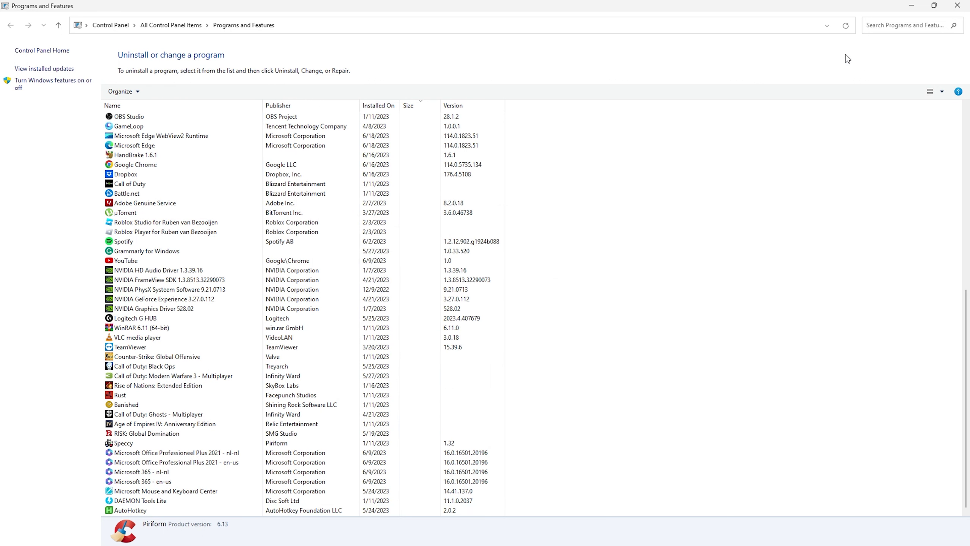
# Step: Close Programs and Features and open Windows Update settings by searching 'windows u'
pyautogui.click(958, 5)
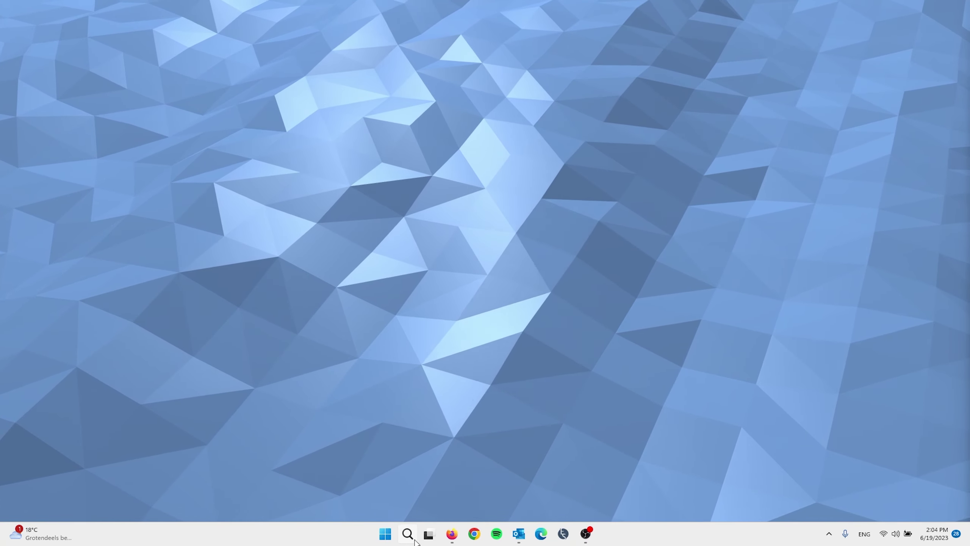
pyautogui.click(407, 537)
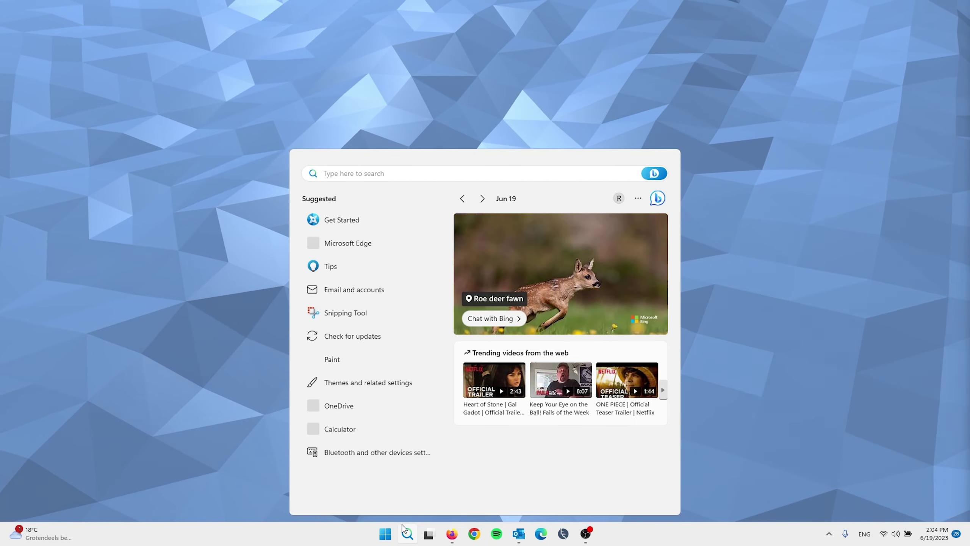
pyautogui.write('windows ')
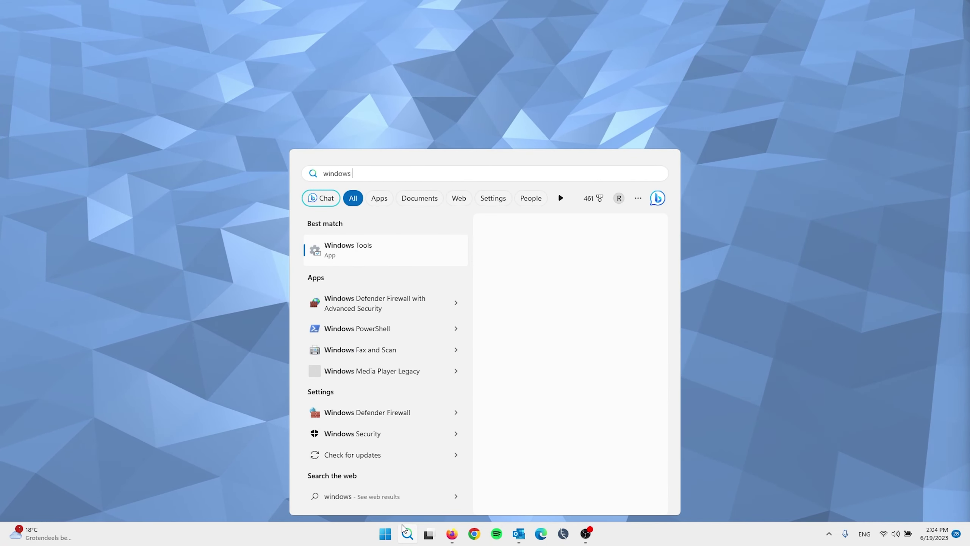
pyautogui.write('u')
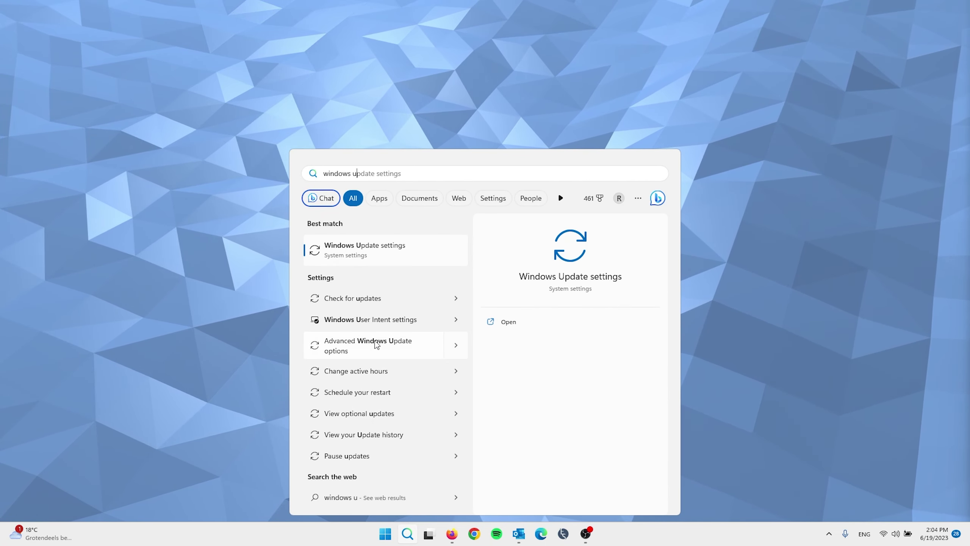
pyautogui.click(395, 245)
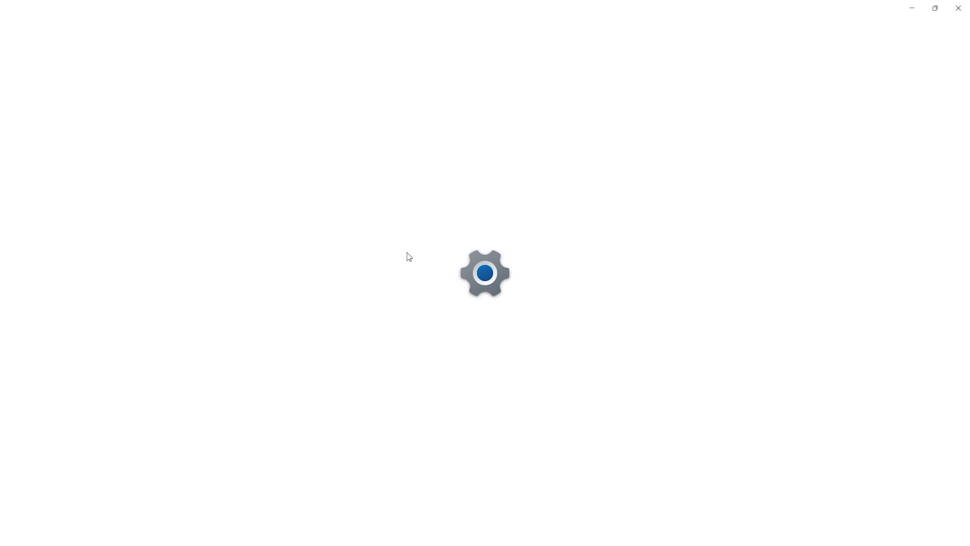